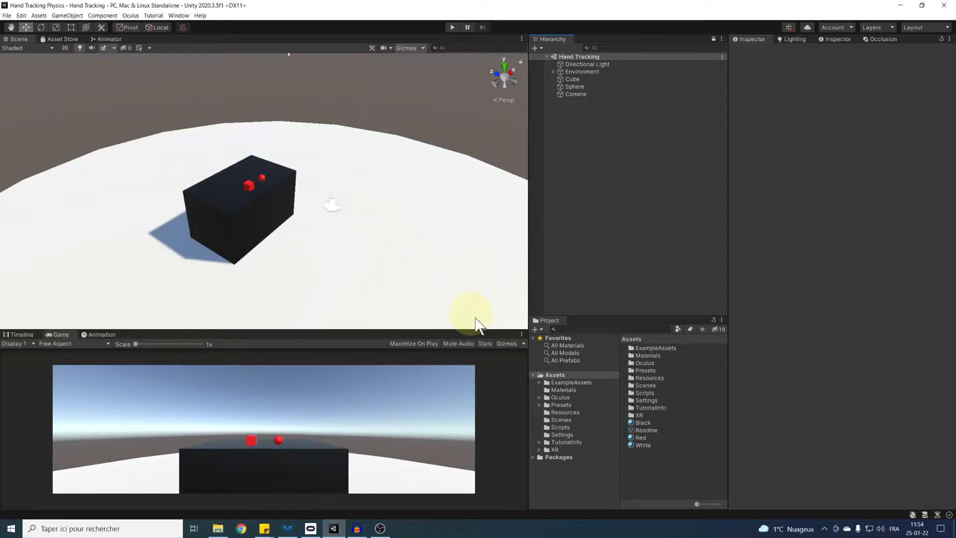
# Check the Oculus assets folder and the XR Plug-in Management providers enabled for desktop and Android
pyautogui.click(549, 397)
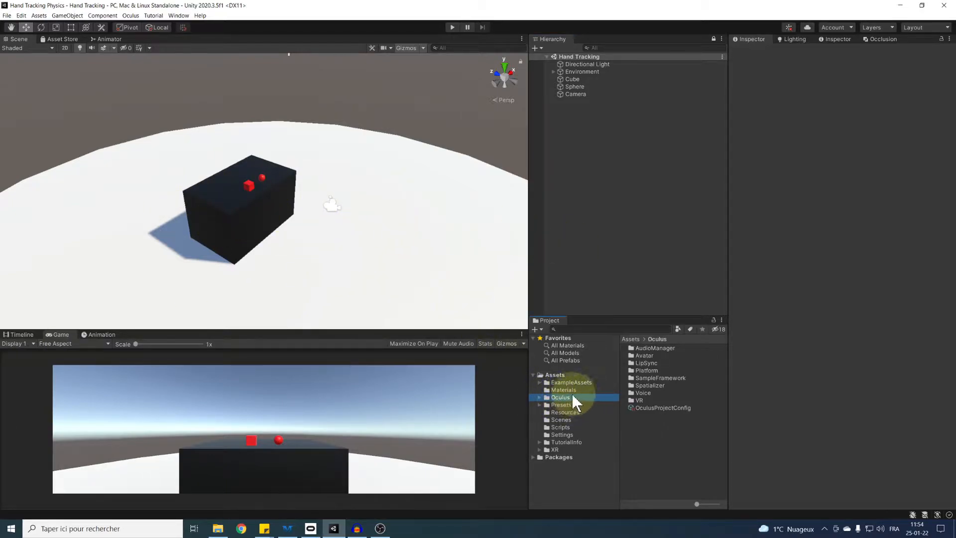
pyautogui.click(7, 16)
pyautogui.click(6, 16)
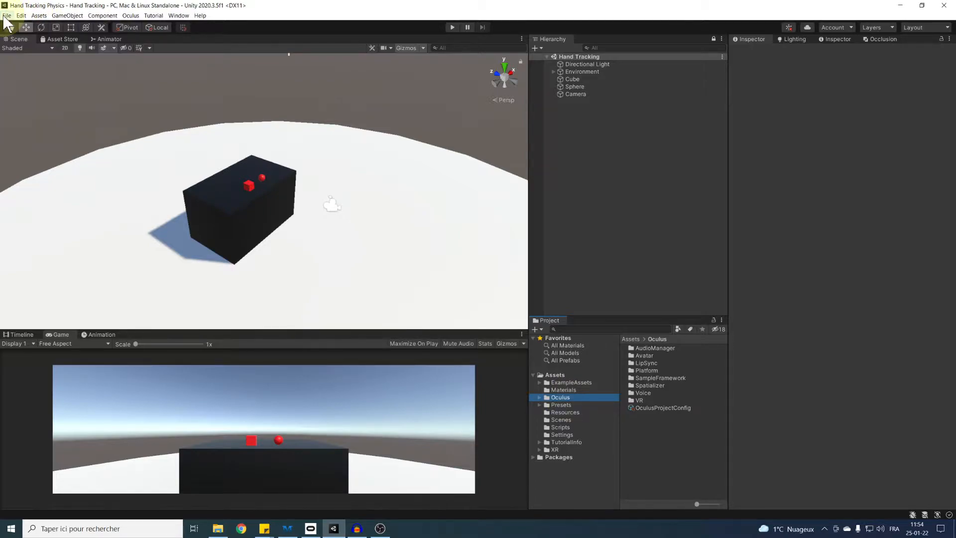
pyautogui.click(7, 16)
pyautogui.moveTo(21, 16)
pyautogui.click(86, 254)
pyautogui.click(34, 213)
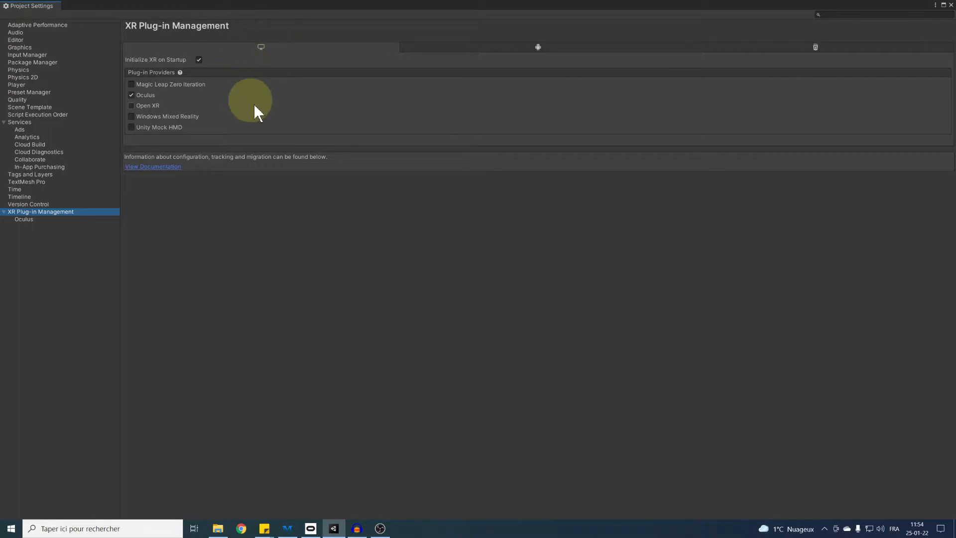
pyautogui.click(492, 51)
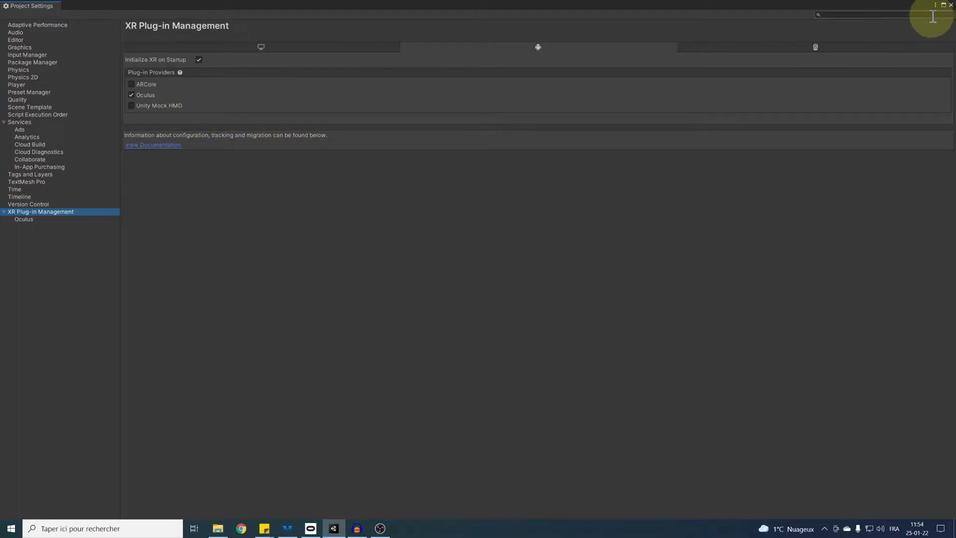
pyautogui.click(950, 6)
# Examine the scene's ground and the table holding the red objects from several angles
pyautogui.scroll(-5, 348, 194)
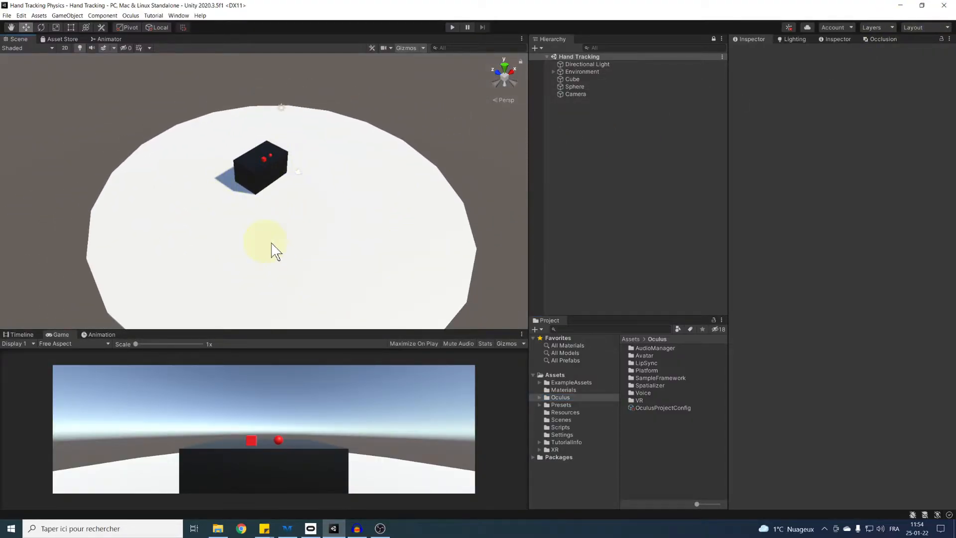
pyautogui.click(263, 220)
pyautogui.keyDown('alt'); pyautogui.moveTo(263, 220); pyautogui.dragTo(311, 157); pyautogui.keyUp('alt')
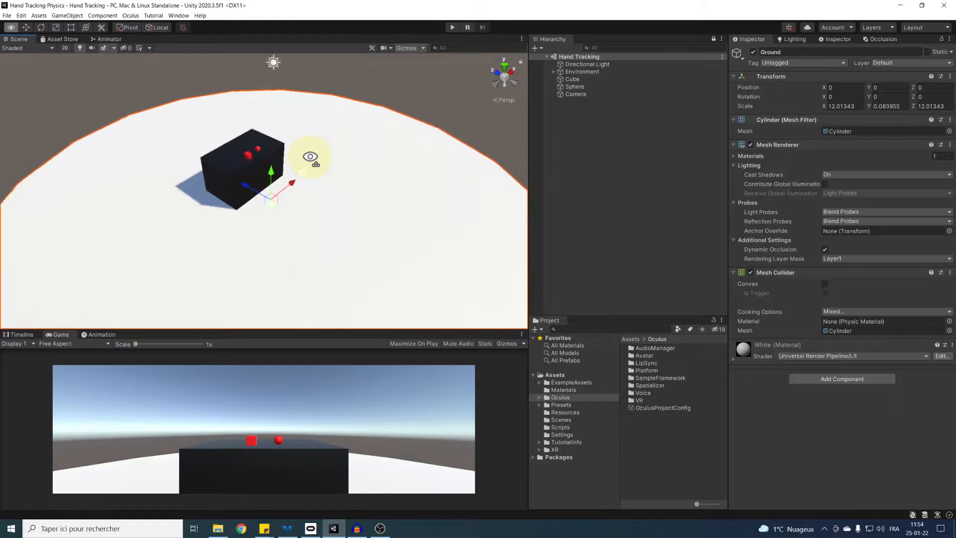
pyautogui.press('w')
pyautogui.moveTo(310, 158); pyautogui.dragTo(267, 165, button='right')
pyautogui.click(267, 165)
pyautogui.press('w')
pyautogui.moveTo(348, 175); pyautogui.dragTo(332, 160, button='right')
# Inspect the collider and Rigidbody components of the red cube and the red sphere on the table
pyautogui.click(285, 193)
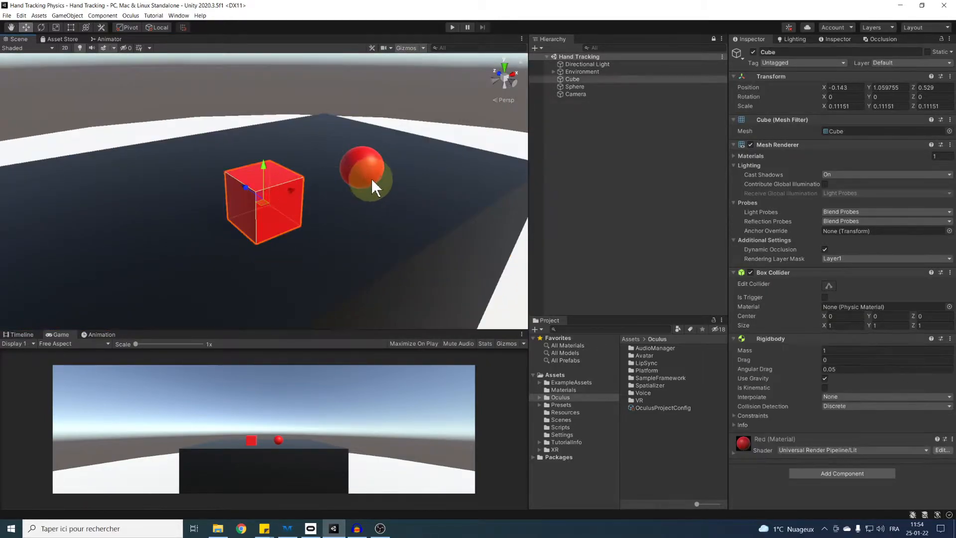
pyautogui.click(369, 172)
pyautogui.click(288, 206)
pyautogui.click(370, 164)
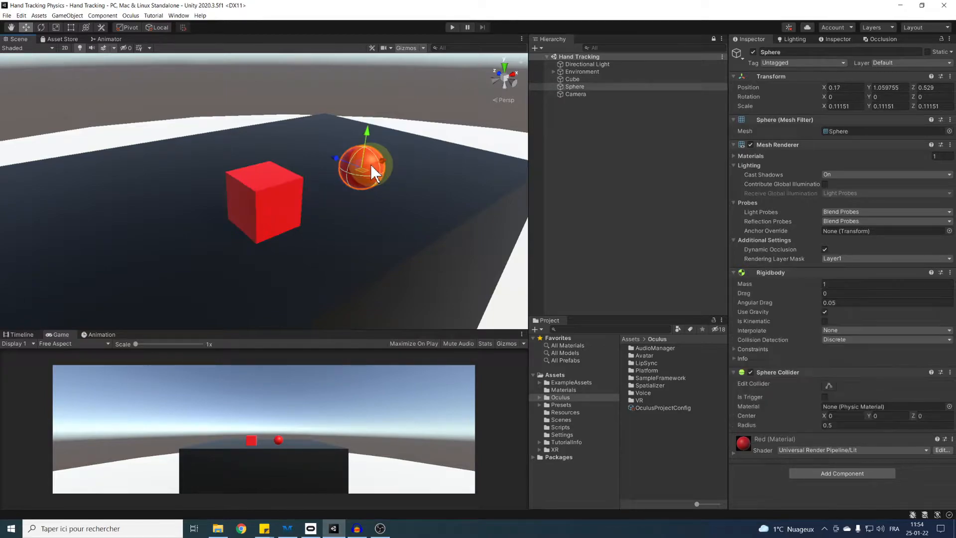
pyautogui.click(299, 188)
pyautogui.click(368, 172)
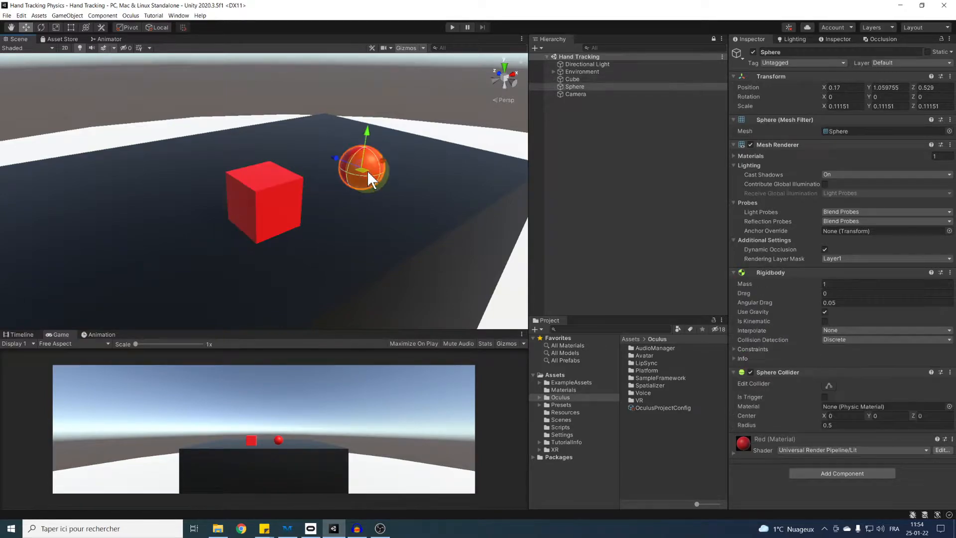
pyautogui.click(305, 203)
pyautogui.keyDown('alt'); pyautogui.moveTo(277, 209); pyautogui.dragTo(528, 213); pyautogui.keyUp('alt')
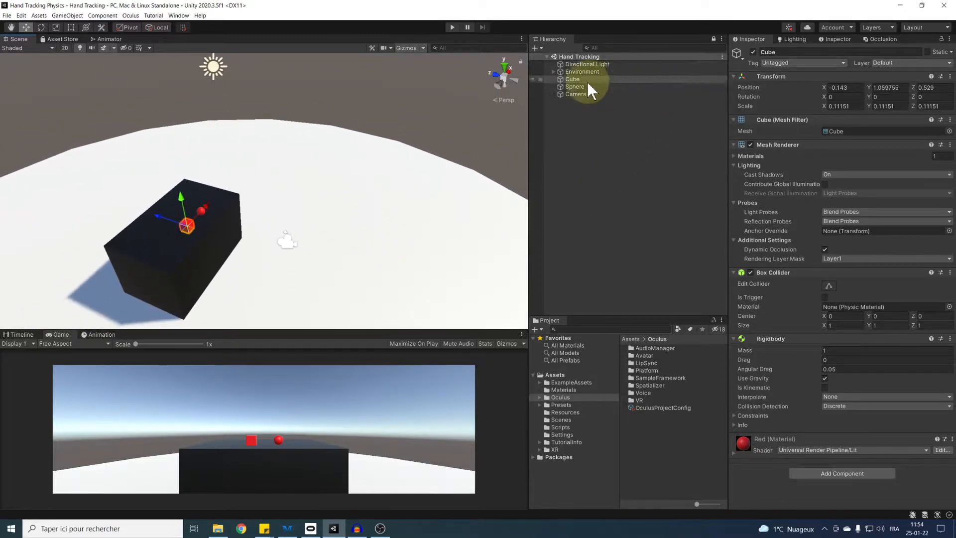
pyautogui.press('f')
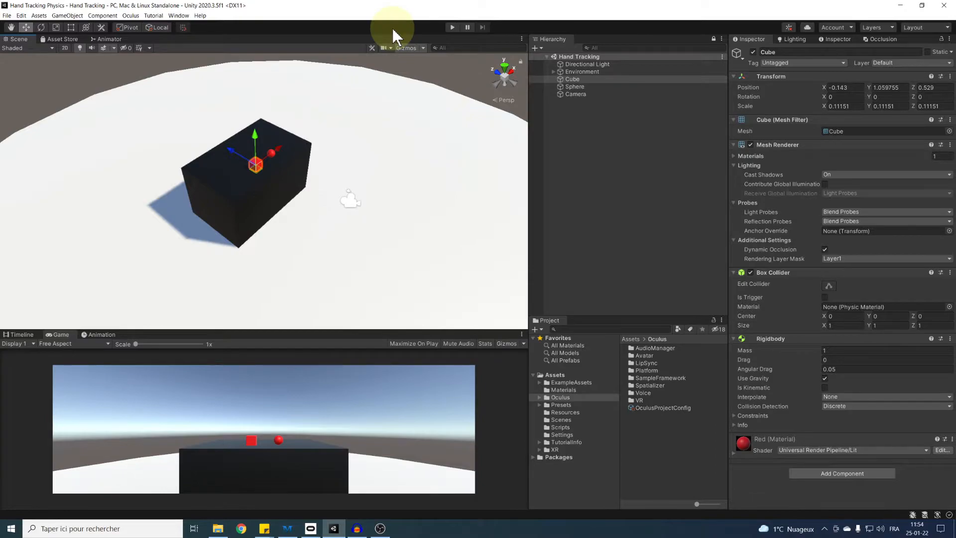
# Delete the scene's Camera and replace it with the OVRCameraRig prefab from the project assets
pyautogui.click(574, 96)
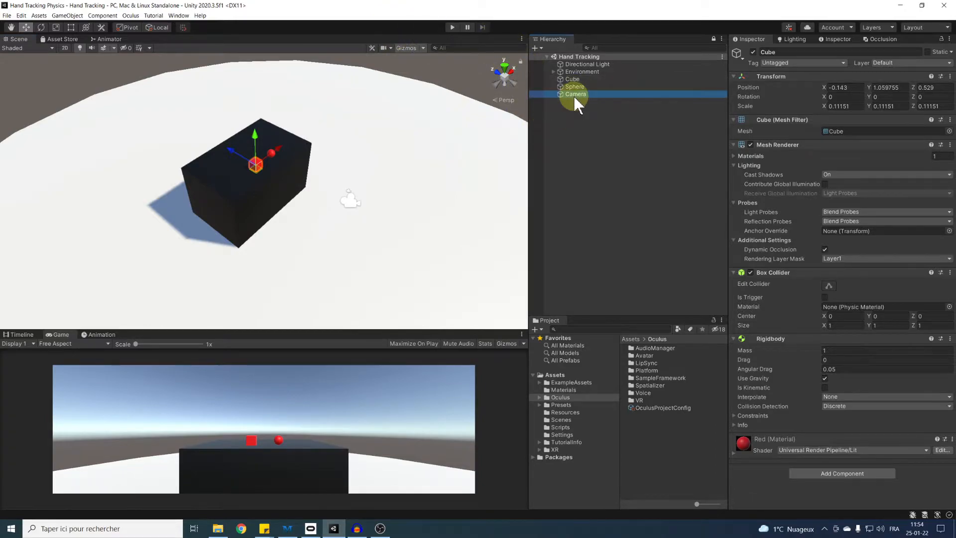
pyautogui.press('Delete')
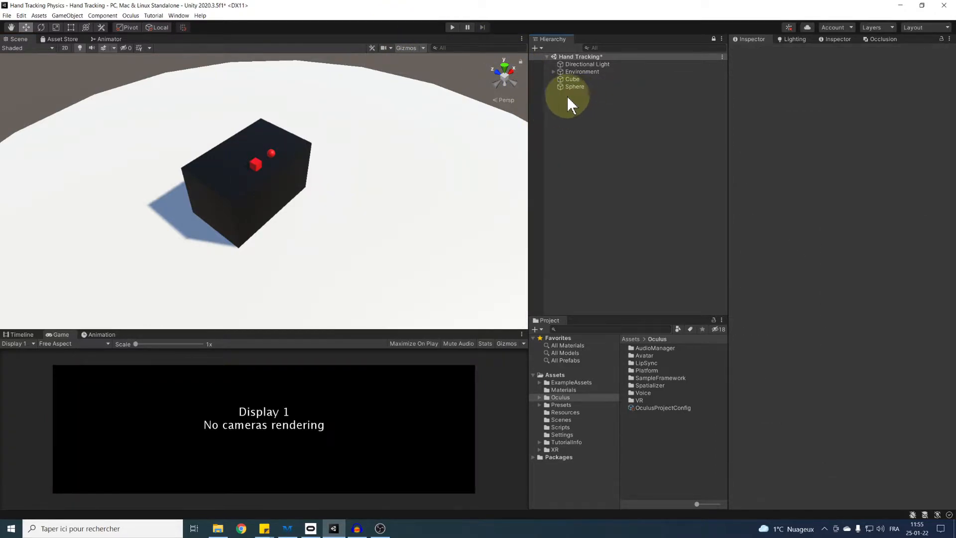
pyautogui.click(596, 327)
pyautogui.write('ovrcamera')
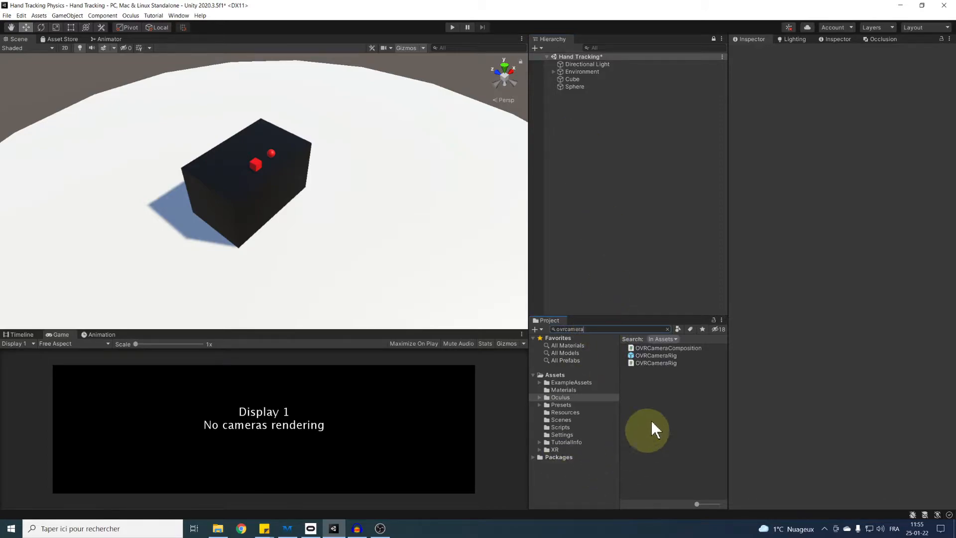
pyautogui.moveTo(599, 197); pyautogui.dragTo(600, 196)
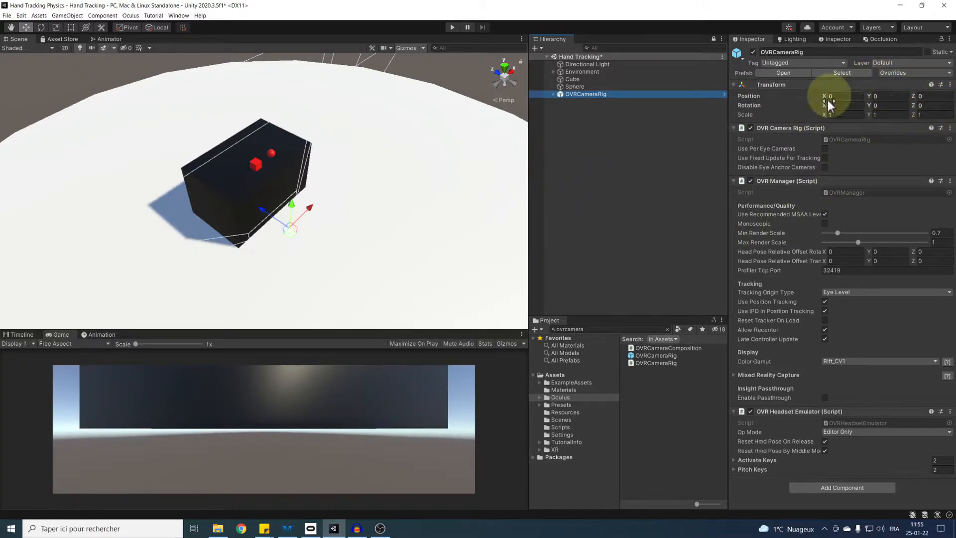
# Save the scene and set the OVRCameraRig's Tracking Origin Type to Floor Level in OVR Manager
pyautogui.moveTo(214, 196); pyautogui.dragTo(299, 145, button='right')
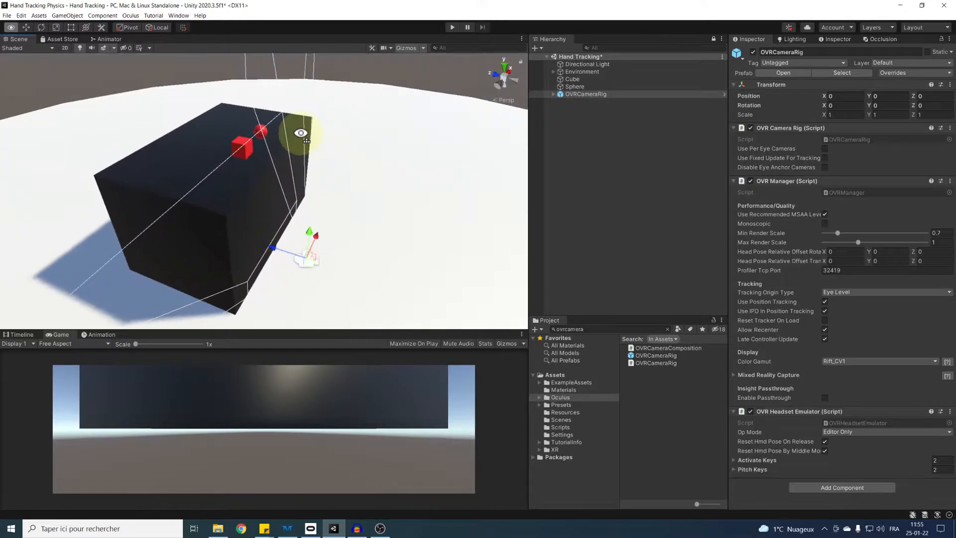
pyautogui.hotkey('ctrl', 's')
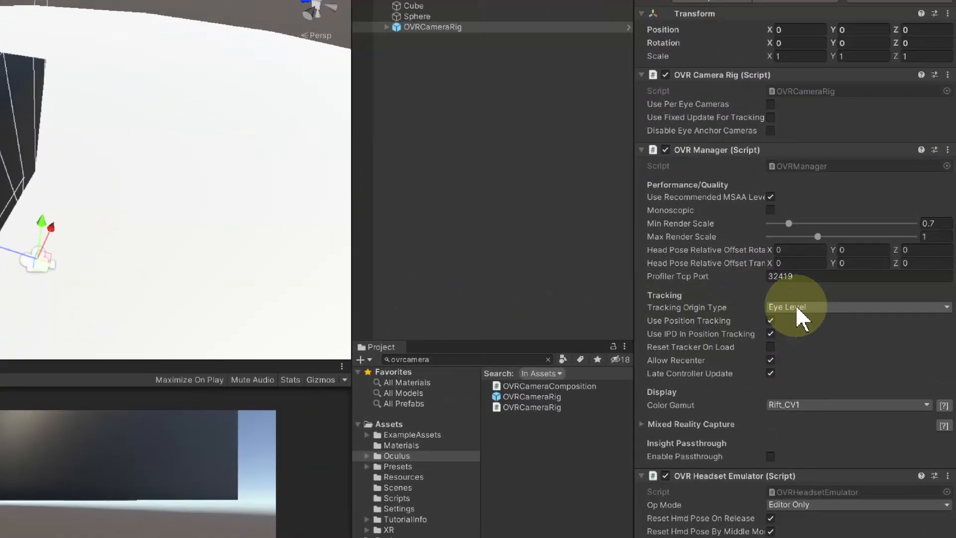
pyautogui.click(843, 291)
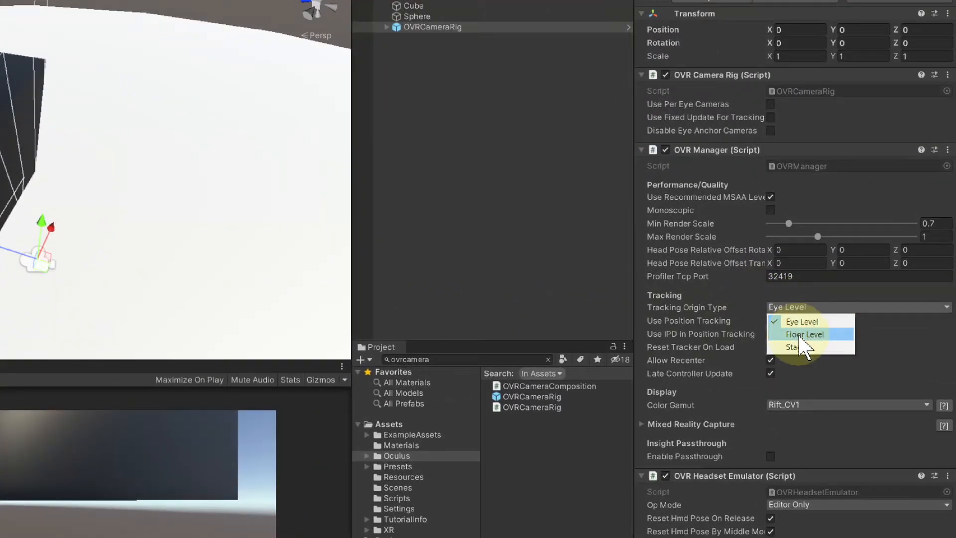
pyautogui.click(802, 335)
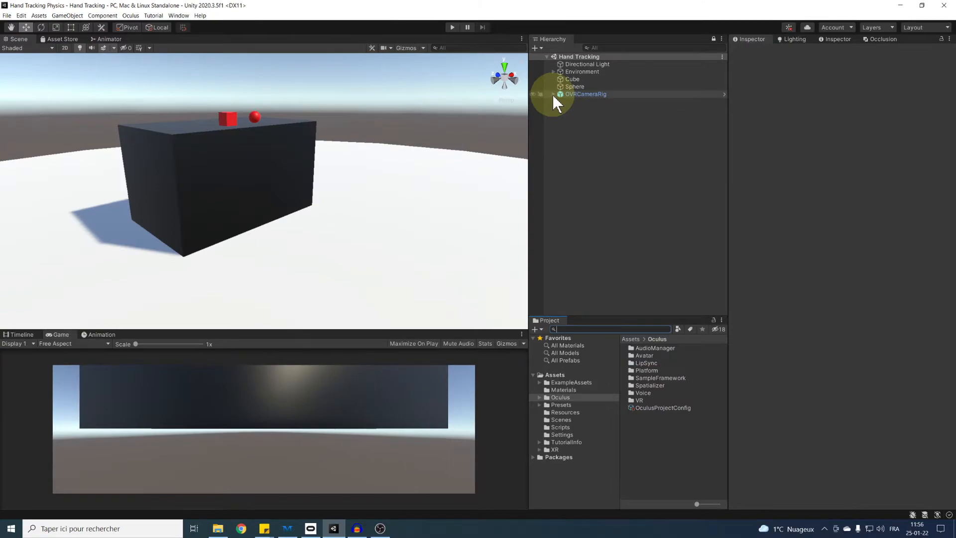
# Expand the OVRCameraRig's hand anchors and place the OVRHandPrefab asset under LeftHandAnchor
pyautogui.click(552, 94)
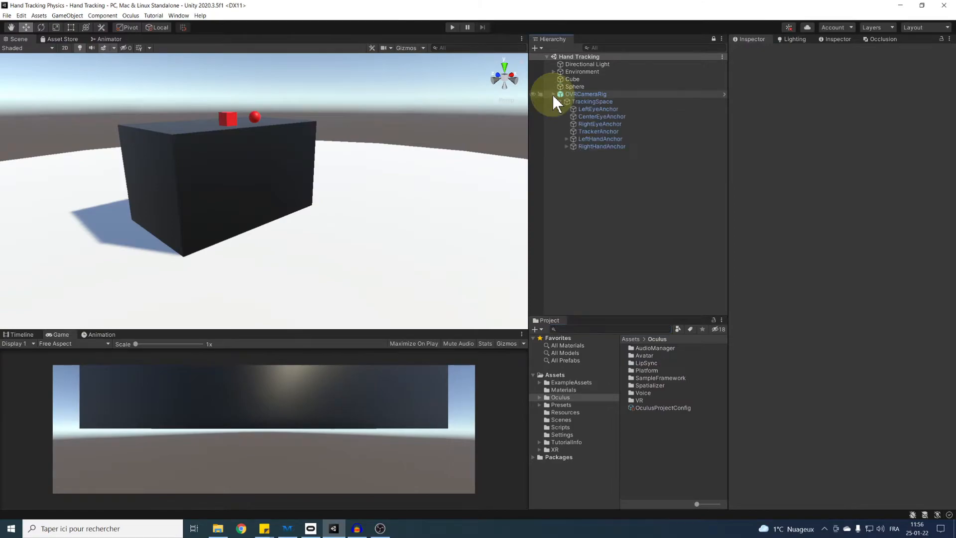
pyautogui.click(566, 139)
pyautogui.click(567, 154)
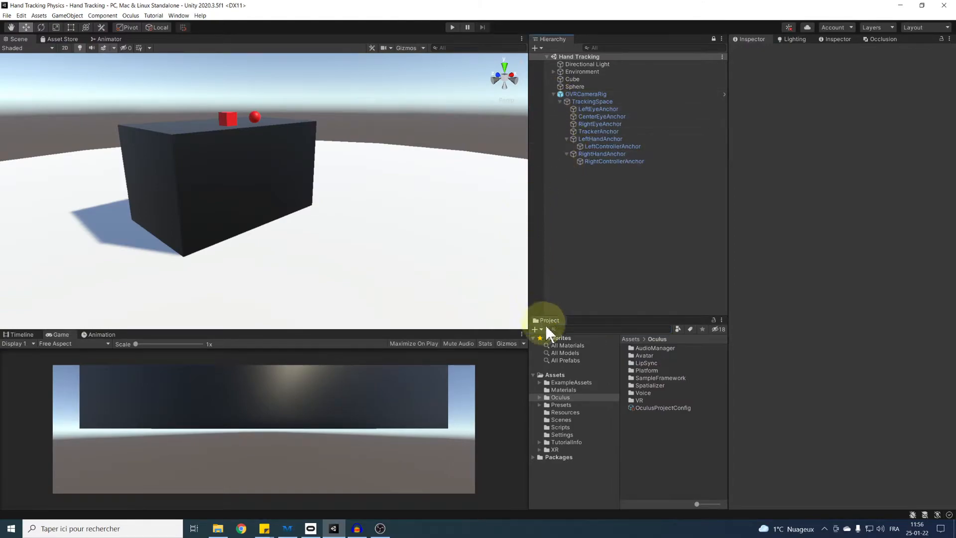
pyautogui.click(573, 329)
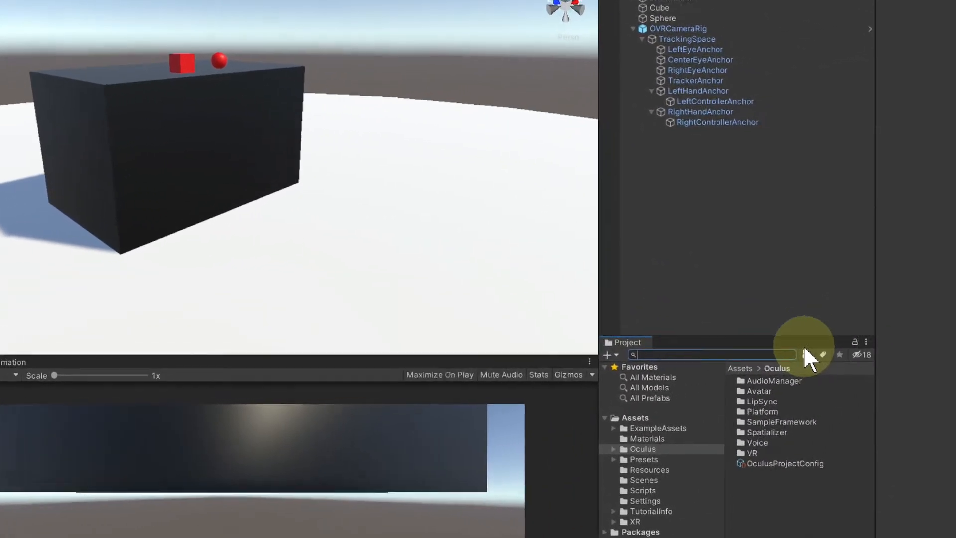
pyautogui.write('OVRHand')
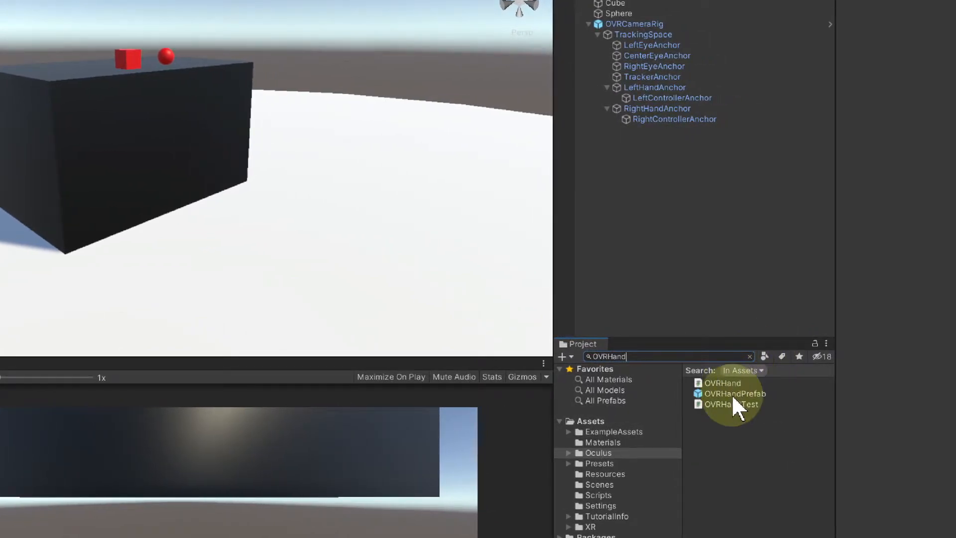
pyautogui.moveTo(733, 395); pyautogui.dragTo(635, 110)
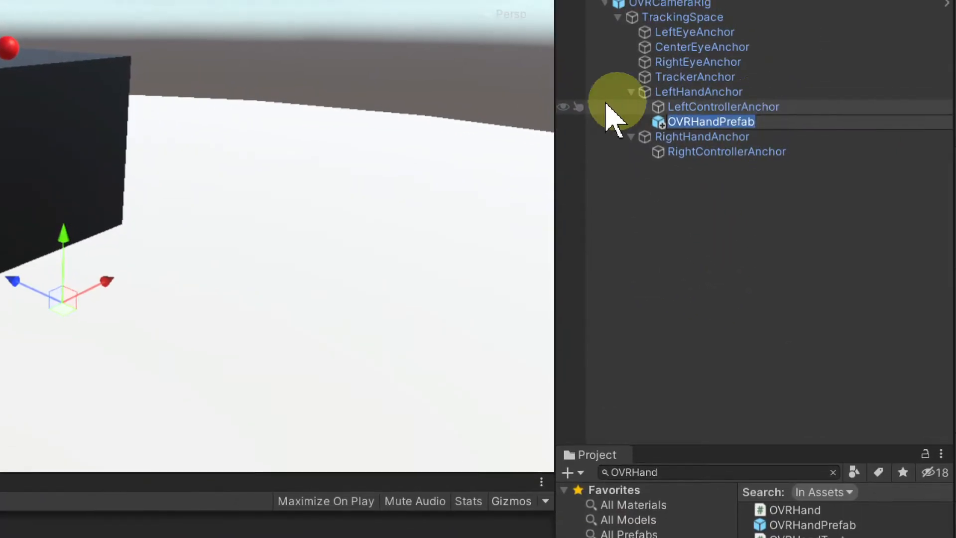
# Rename the hand prefab under LeftHandAnchor as OVR Hand Left
pyautogui.press('F2')
pyautogui.write('OVR Hand Left')
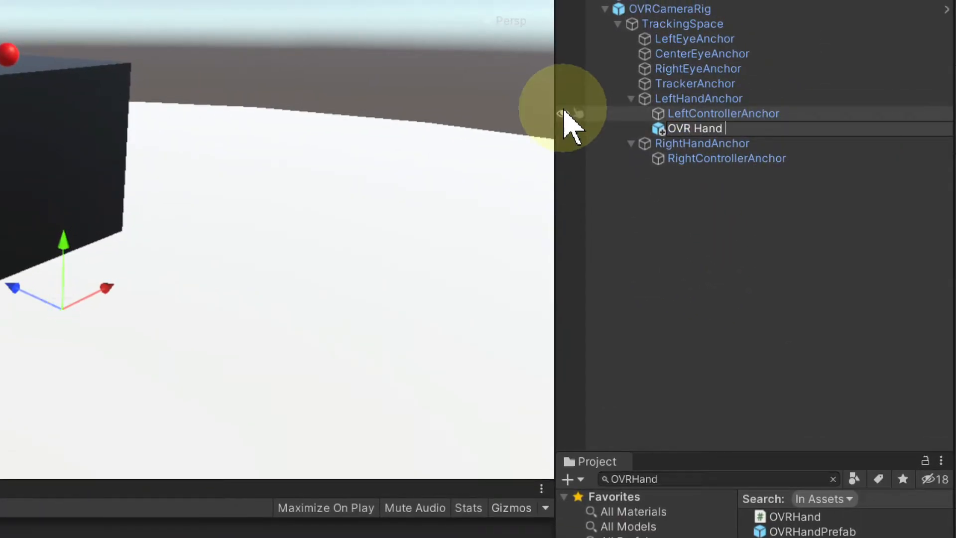
pyautogui.press('Return')
# Change the Basic Hand Material's shader on OVR Hand Left to Universal Render Pipeline/Lit
pyautogui.scroll(-10, 835, 313)
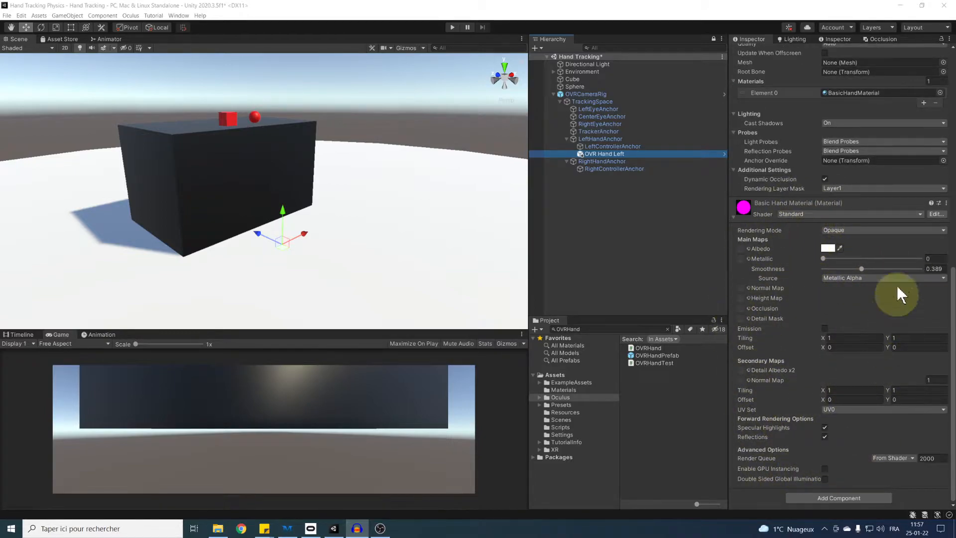
pyautogui.click(806, 215)
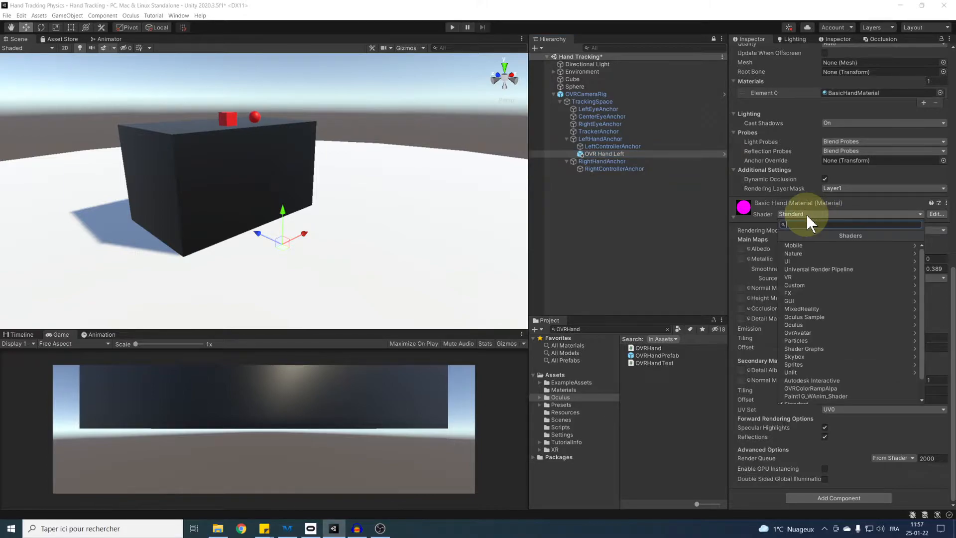
pyautogui.click(824, 269)
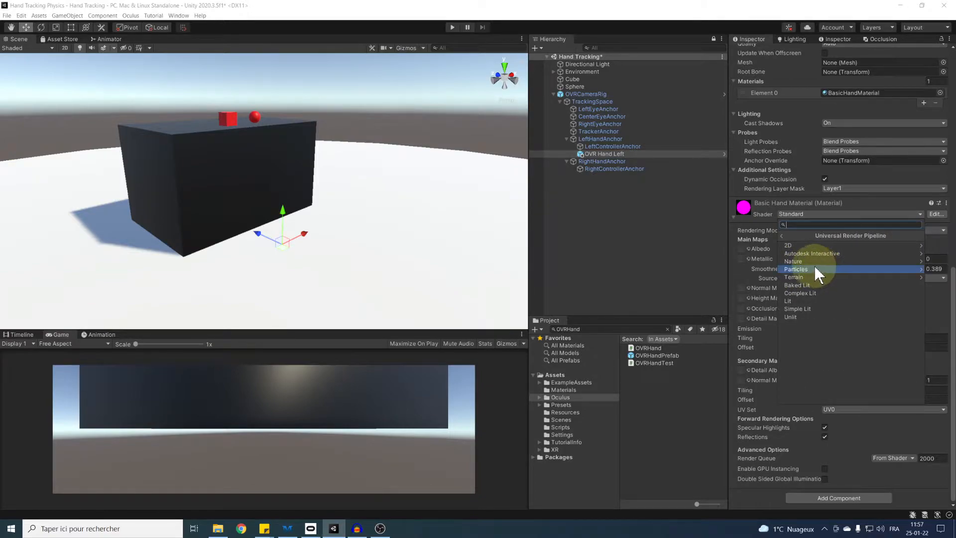
pyautogui.click(792, 300)
# Set the Basic Hand Material's Base Map colour to light blue 00D4FF and save the scene
pyautogui.click(819, 299)
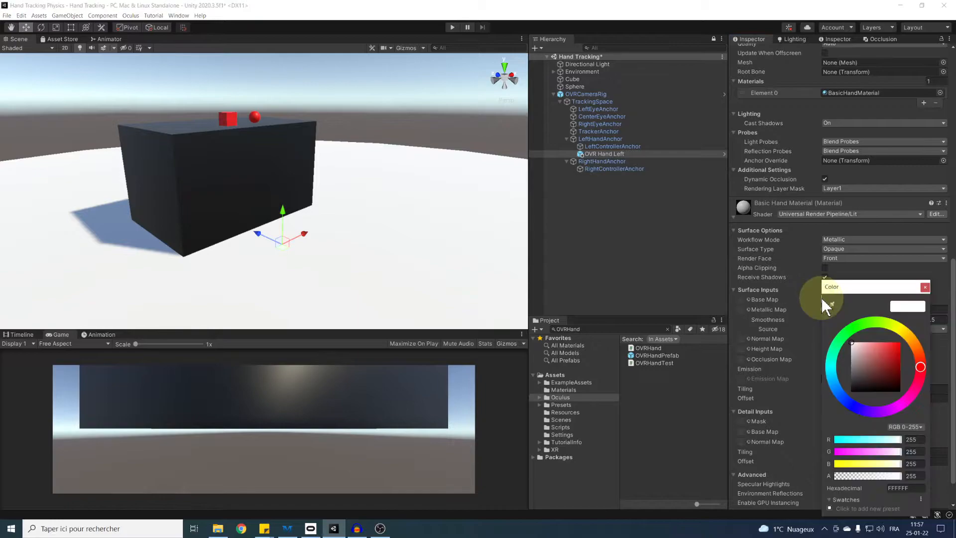
pyautogui.moveTo(829, 352); pyautogui.dragTo(927, 320)
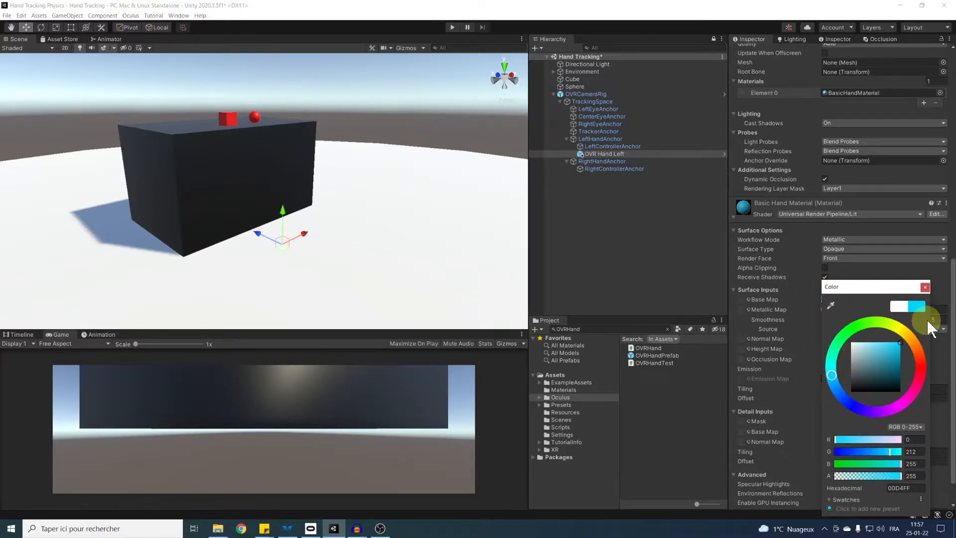
pyautogui.click(926, 287)
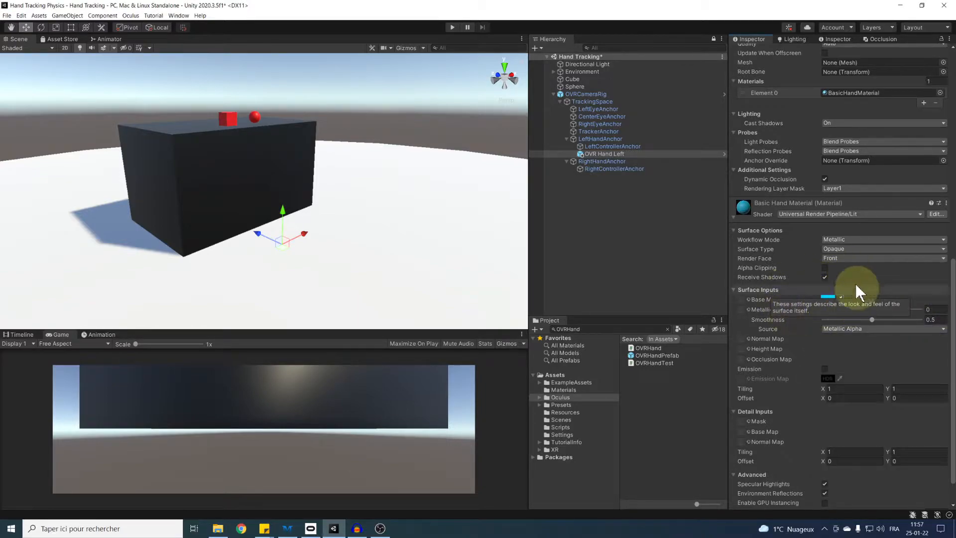
pyautogui.hotkey('ctrl', 's')
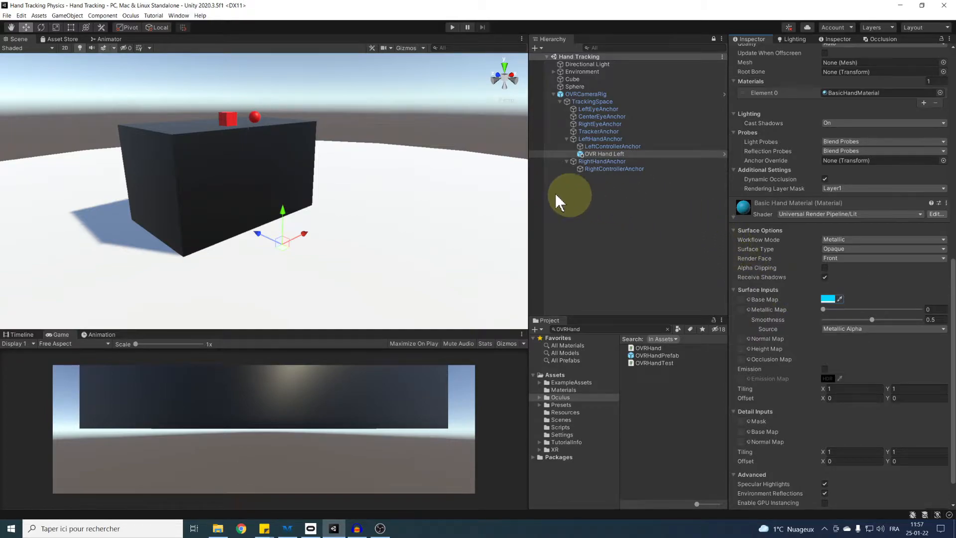
# Add a second OVRHandPrefab as a child of RightHandAnchor
pyautogui.moveTo(389, 180); pyautogui.dragTo(324, 200, button='middle')
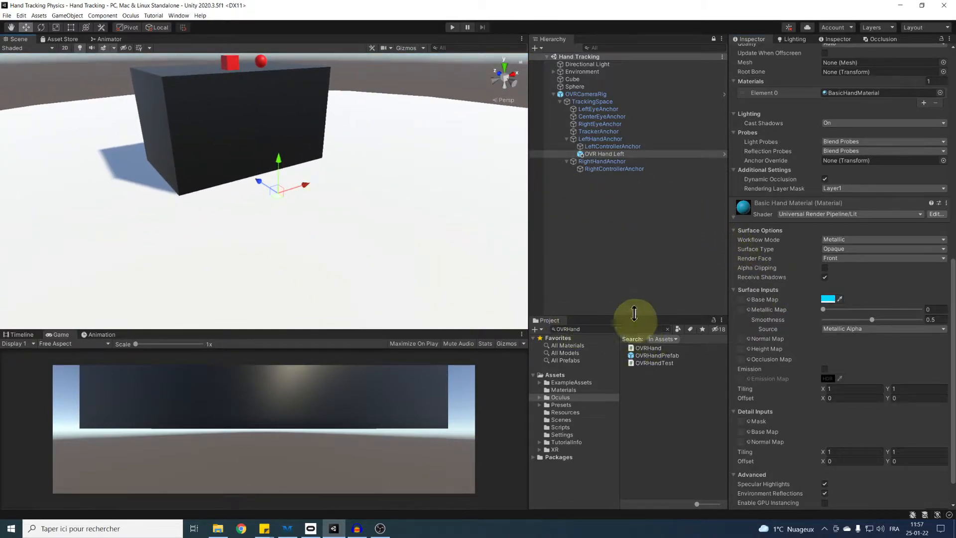
pyautogui.moveTo(647, 356); pyautogui.dragTo(647, 295)
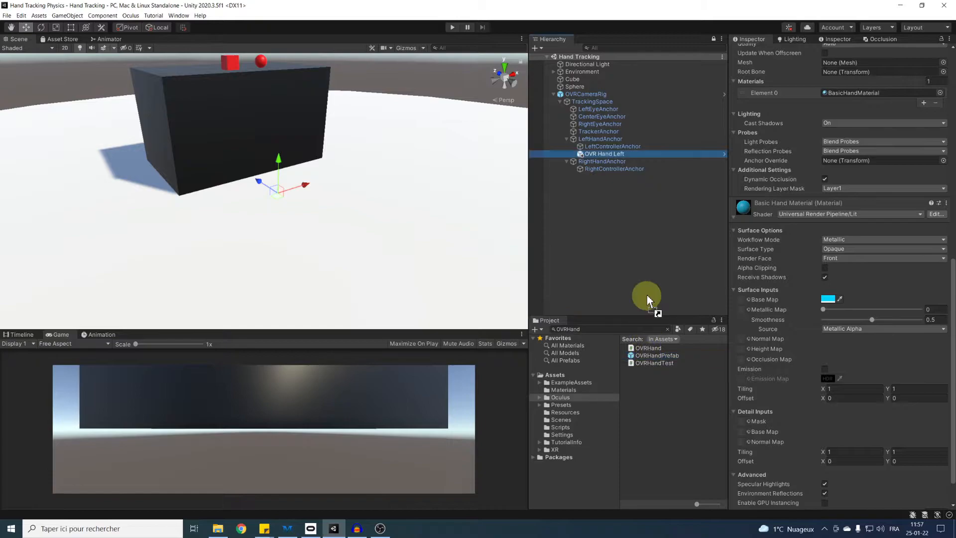
pyautogui.moveTo(596, 169); pyautogui.dragTo(591, 160)
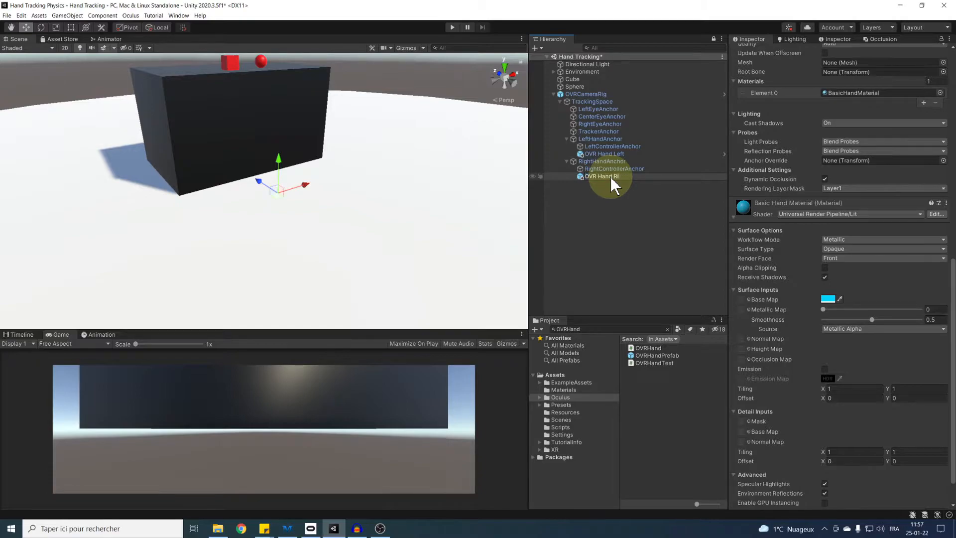
# Rename the prefab under RightHandAnchor as OVR Hand Right and set its Hand Type, Skeleton Type and Mesh Type to Hand Right
pyautogui.write('ght')
pyautogui.press('Return')
pyautogui.scroll(10, 863, 258)
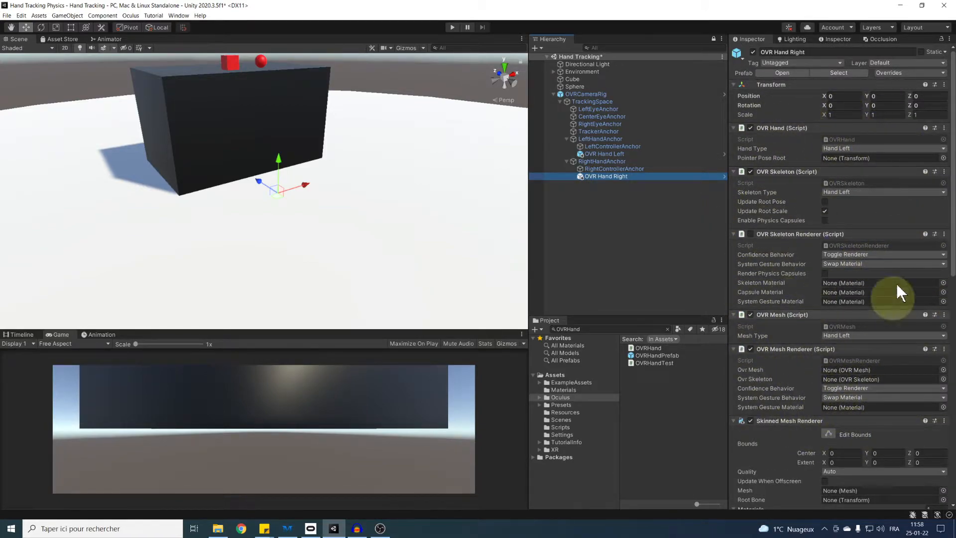
pyautogui.click(847, 150)
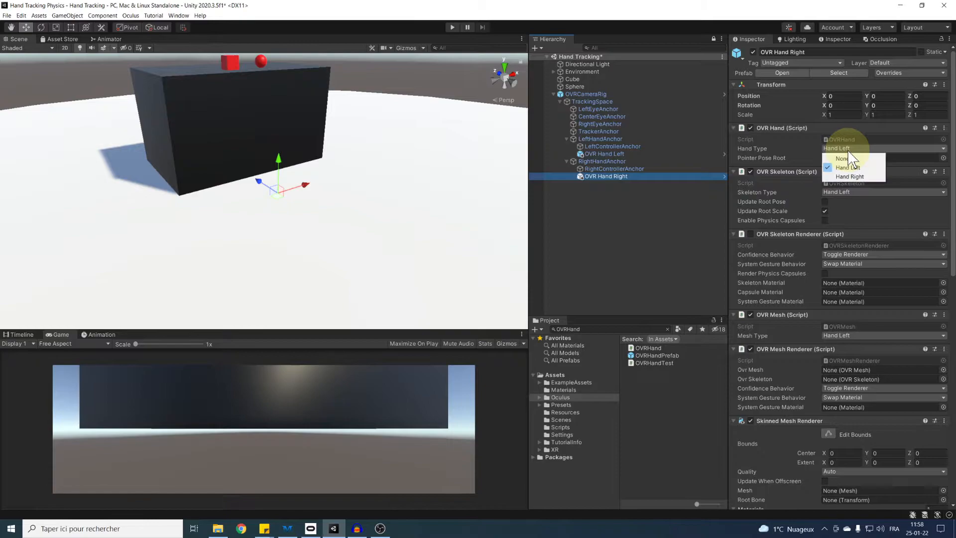
pyautogui.click(856, 176)
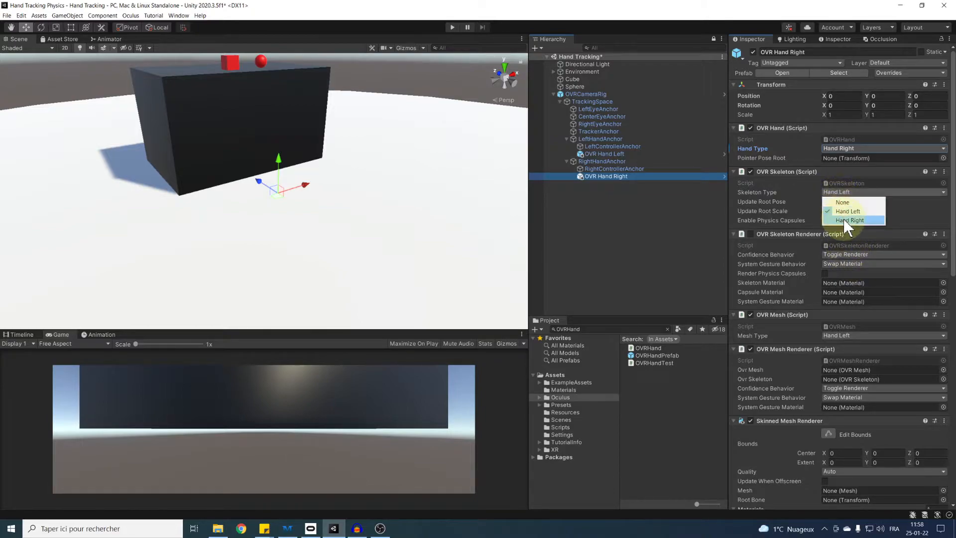
pyautogui.click(844, 219)
pyautogui.click(838, 335)
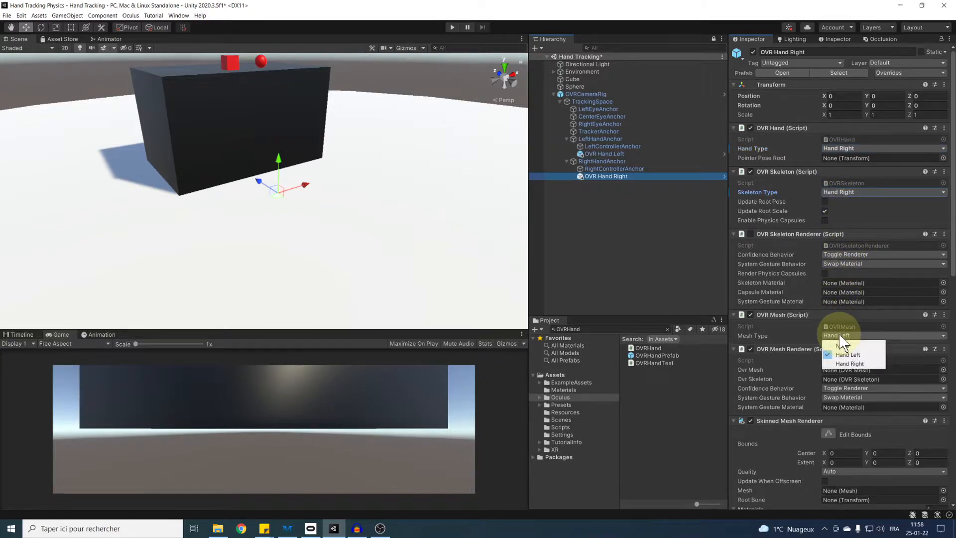
pyautogui.click(850, 363)
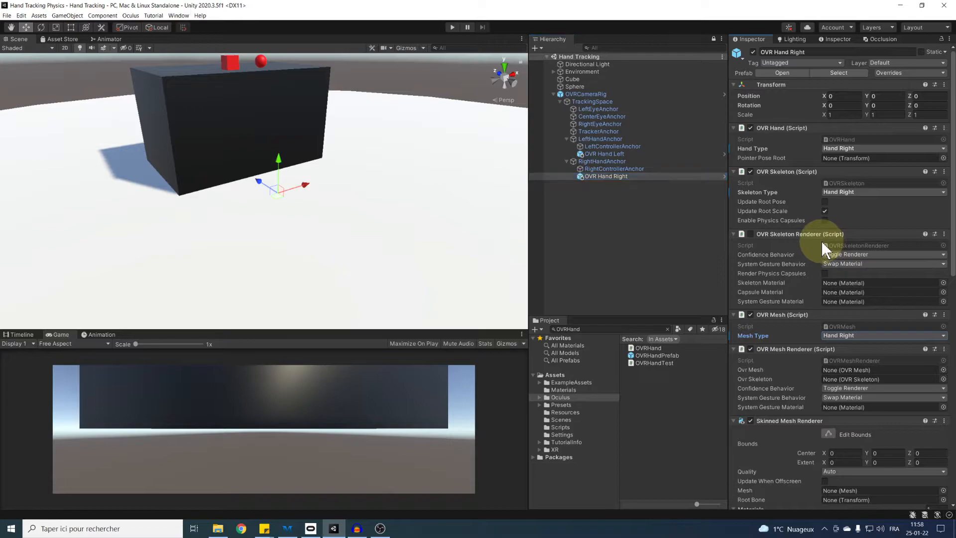
# Collapse the OVRCameraRig hierarchy, then run the scene to check both tracked hands and stop it
pyautogui.moveTo(251, 192); pyautogui.dragTo(276, 231, button='middle')
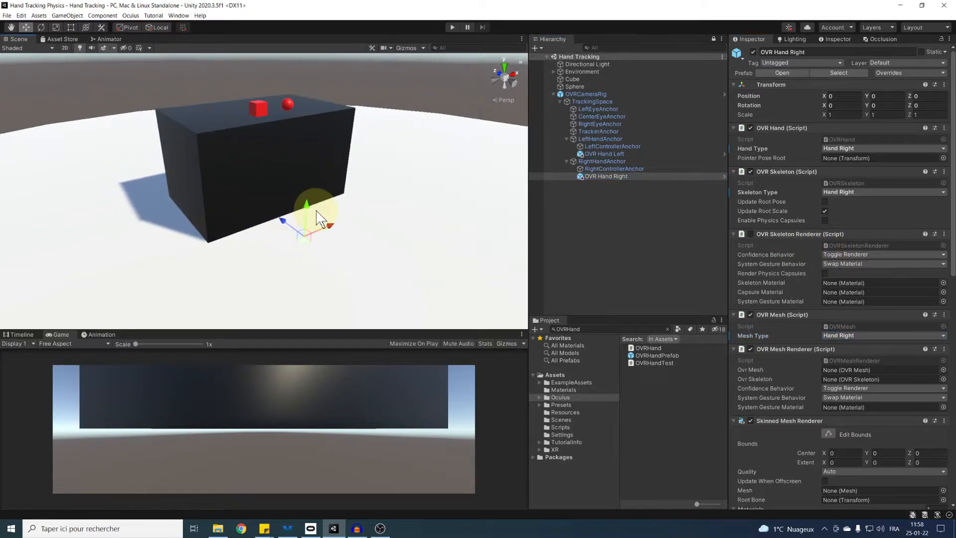
pyautogui.click(566, 139)
pyautogui.click(566, 147)
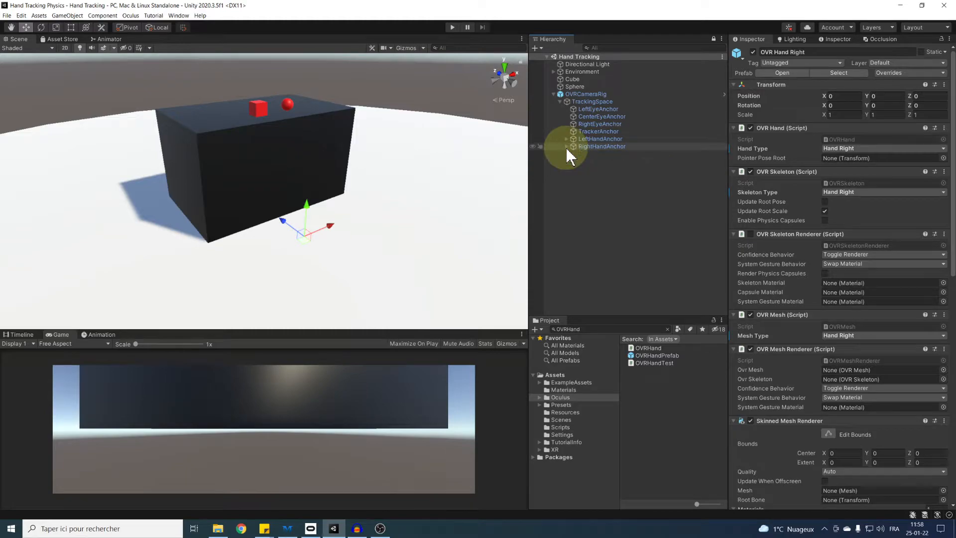
pyautogui.click(552, 94)
pyautogui.keyDown('alt'); pyautogui.moveTo(473, 164); pyautogui.dragTo(283, 228); pyautogui.keyUp('alt')
pyautogui.scroll(-5, 337, 207)
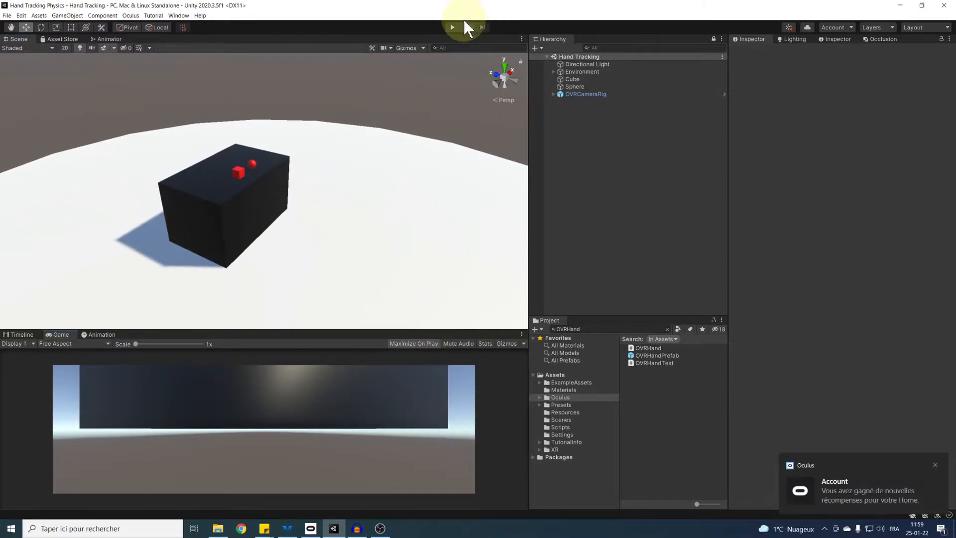
pyautogui.click(452, 27)
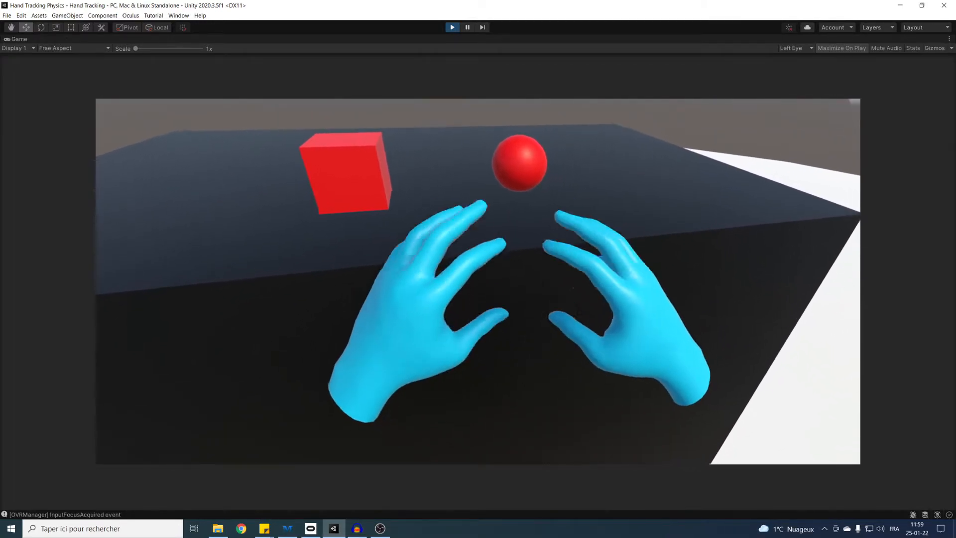
pyautogui.hotkey('ctrl', 'p')
# Enable Physics Capsules on both OVR Hand Left and OVR Hand Right, then run the scene
pyautogui.click(591, 178)
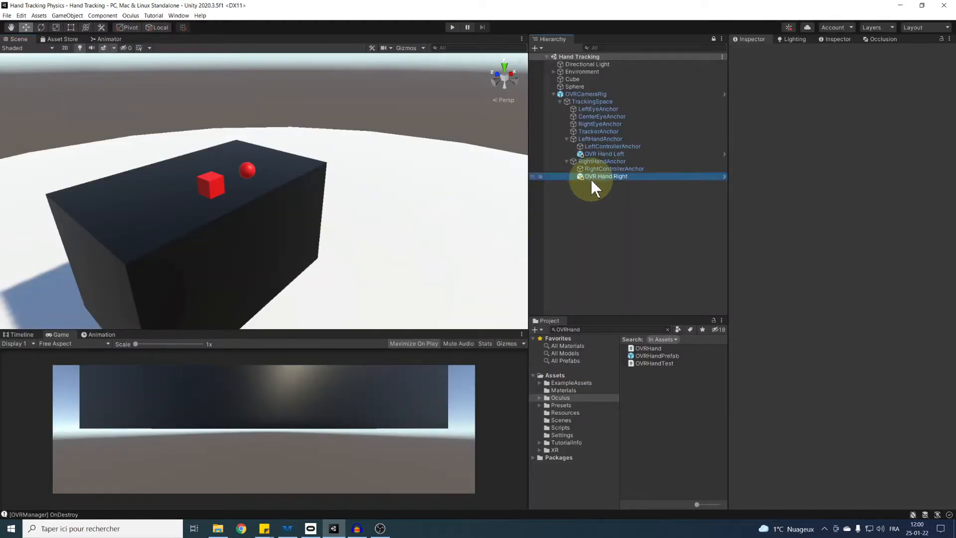
pyautogui.keyDown('ctrl'); pyautogui.click(599, 155); pyautogui.keyUp('ctrl')
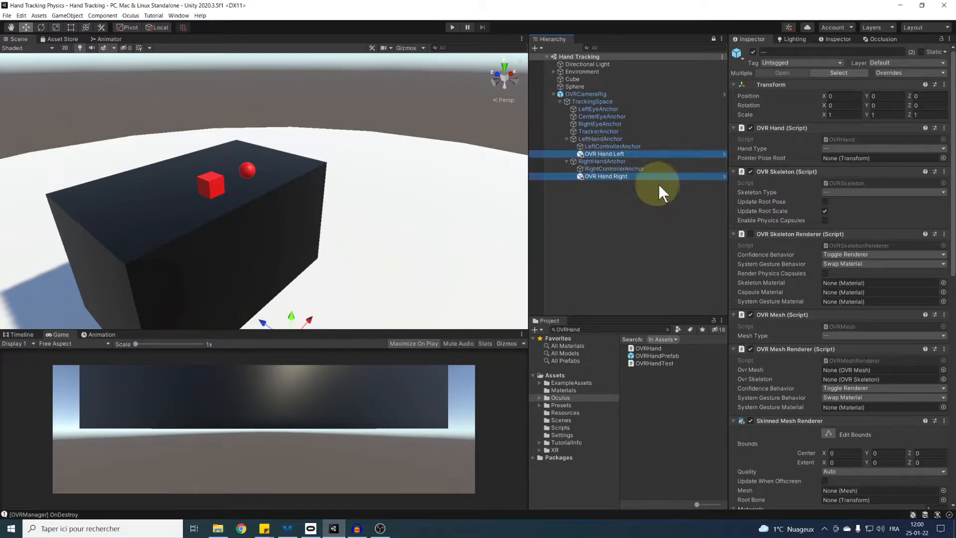
pyautogui.click(825, 220)
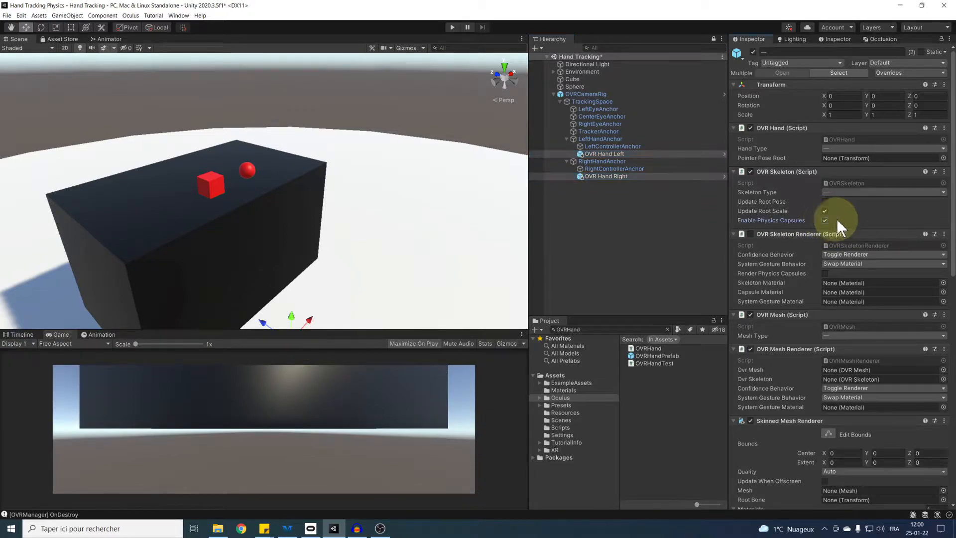
pyautogui.click(452, 27)
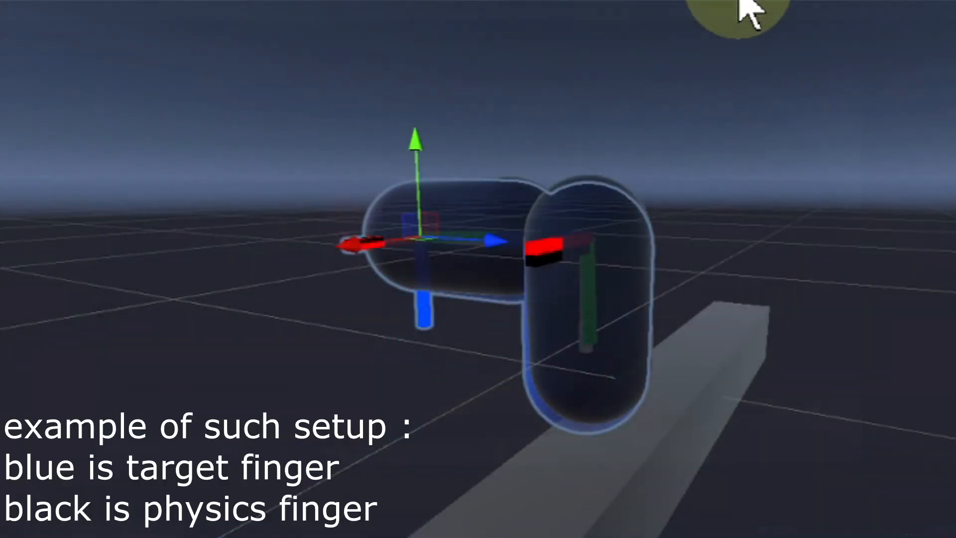
# Move the target finger around the example scene and against the grey beam to examine how the physics finger follows
pyautogui.moveTo(419, 145); pyautogui.dragTo(561, 71)
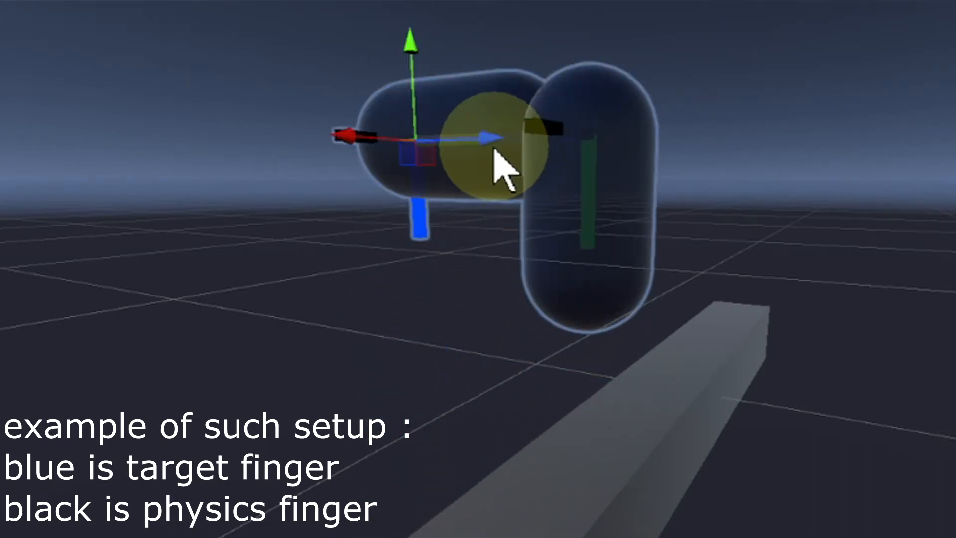
pyautogui.moveTo(503, 167); pyautogui.dragTo(619, 250)
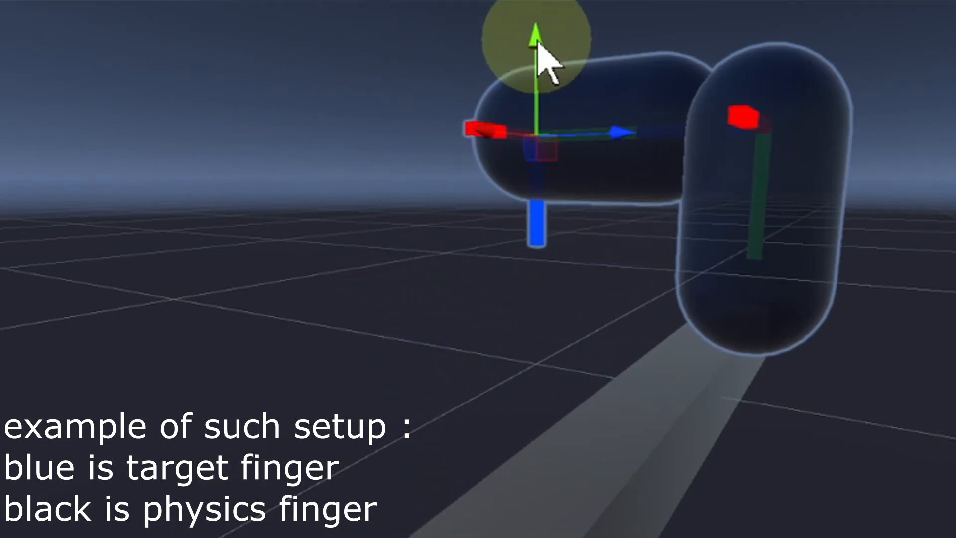
pyautogui.moveTo(540, 46); pyautogui.dragTo(522, 285)
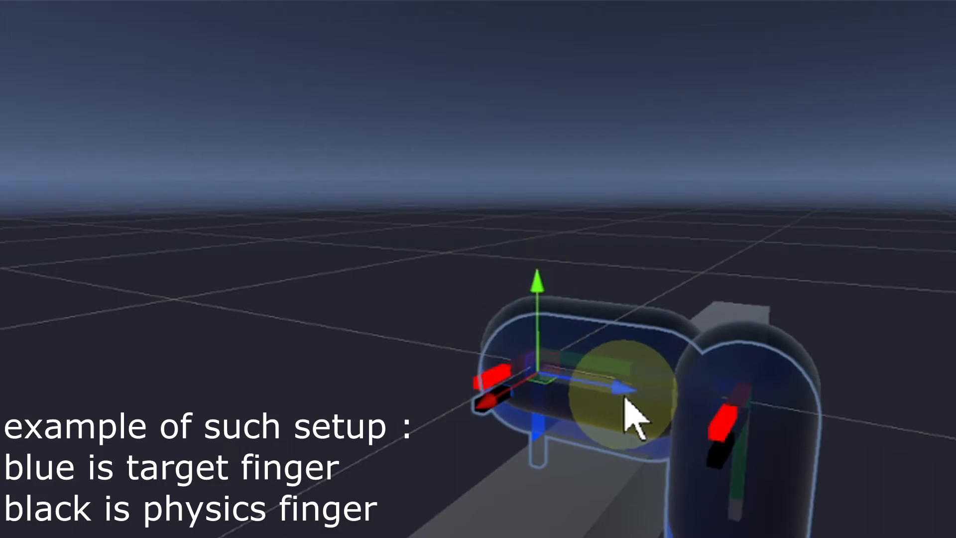
pyautogui.moveTo(625, 399); pyautogui.dragTo(367, 513)
pyautogui.moveTo(321, 259); pyautogui.dragTo(315, 113)
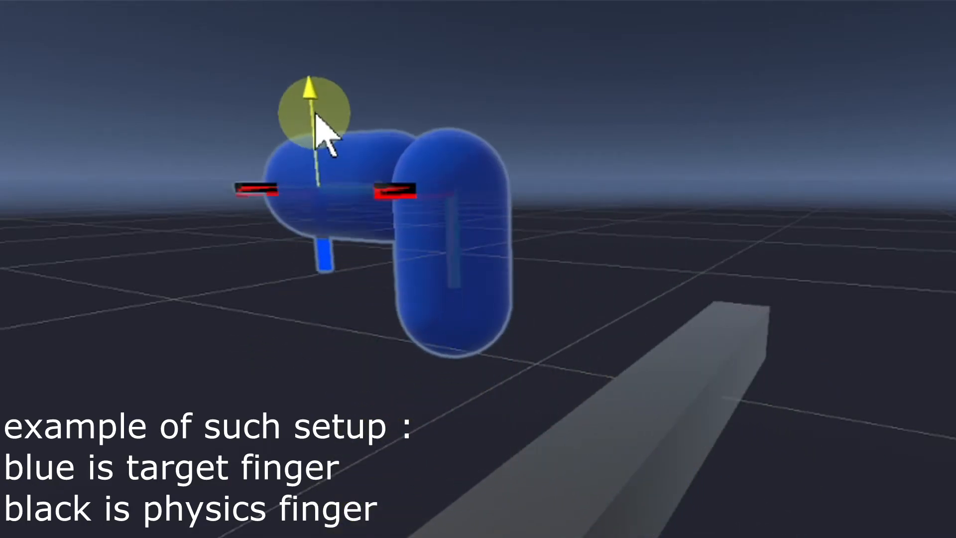
pyautogui.moveTo(387, 183); pyautogui.dragTo(567, 235)
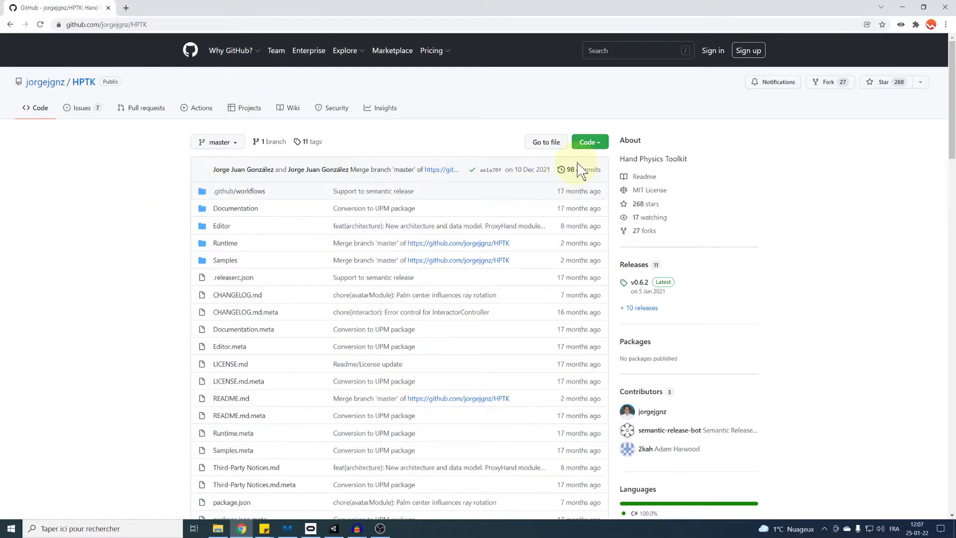
pyautogui.click(588, 147)
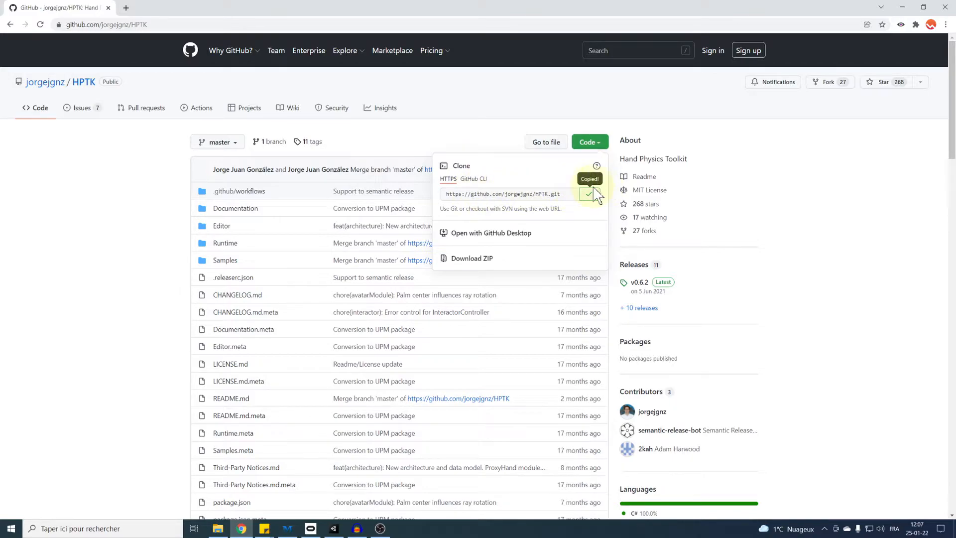
pyautogui.click(334, 529)
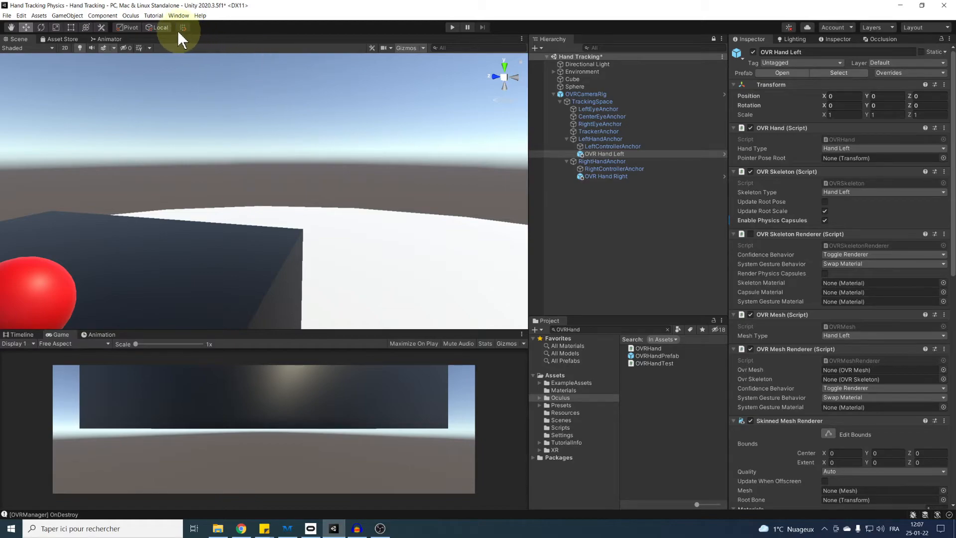
pyautogui.click(177, 16)
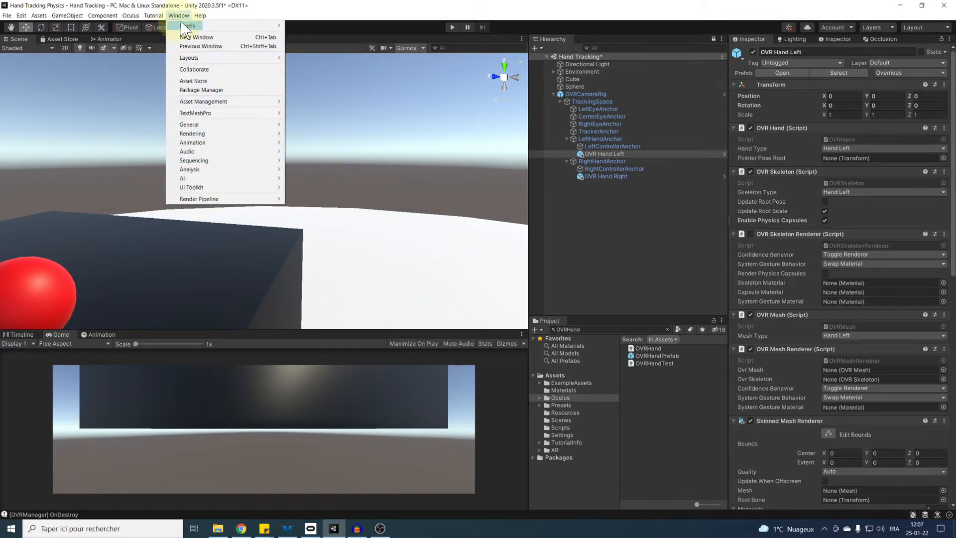
pyautogui.click(200, 90)
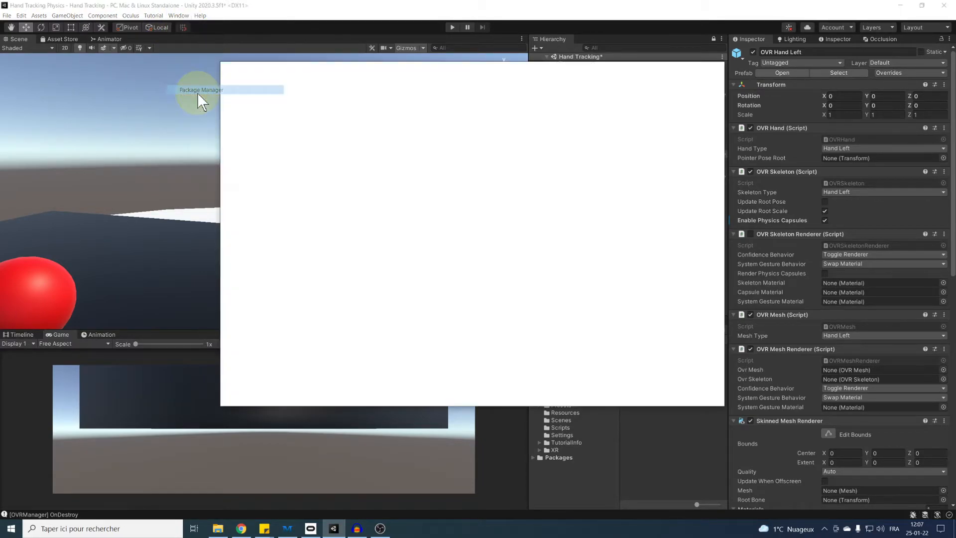
pyautogui.click(227, 77)
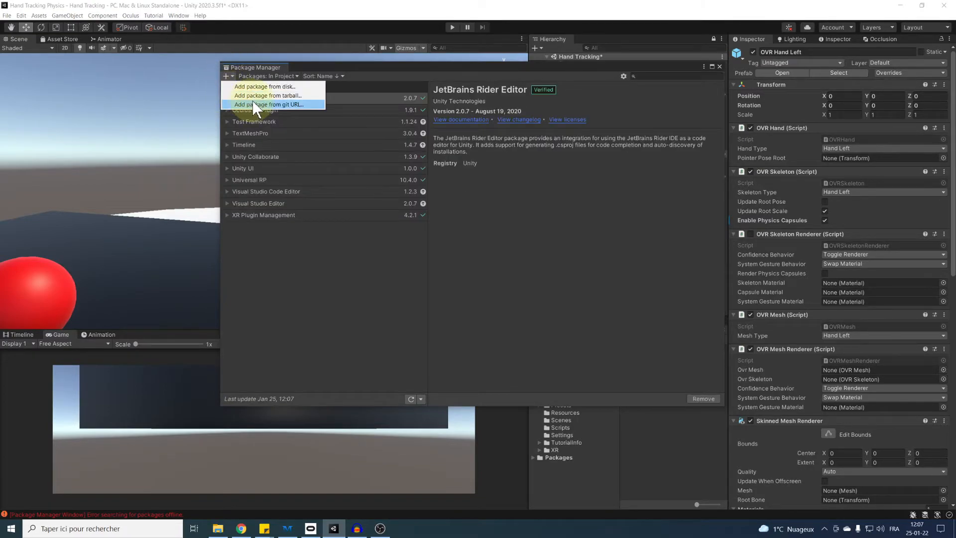
pyautogui.click(252, 103)
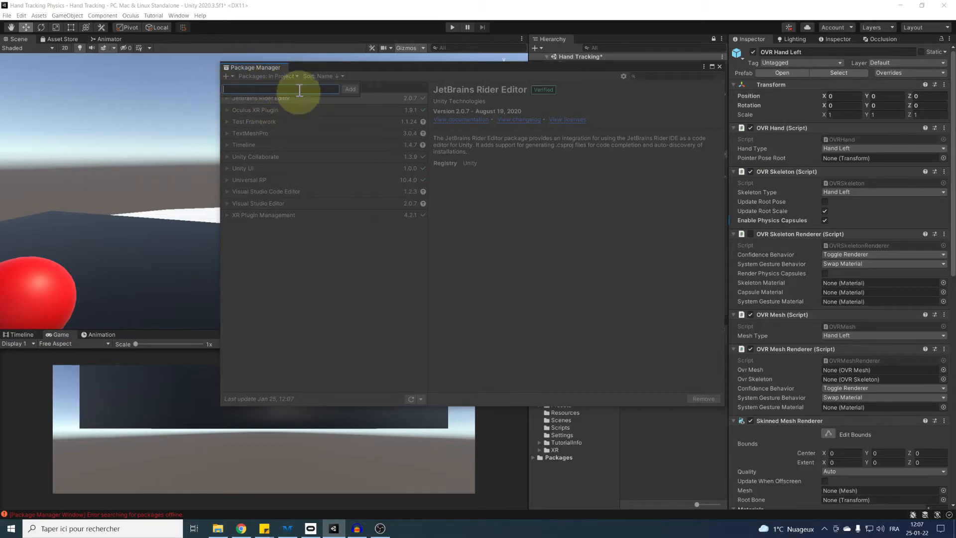
pyautogui.write('https://github.com/jorgejgnz/HPTK.git')
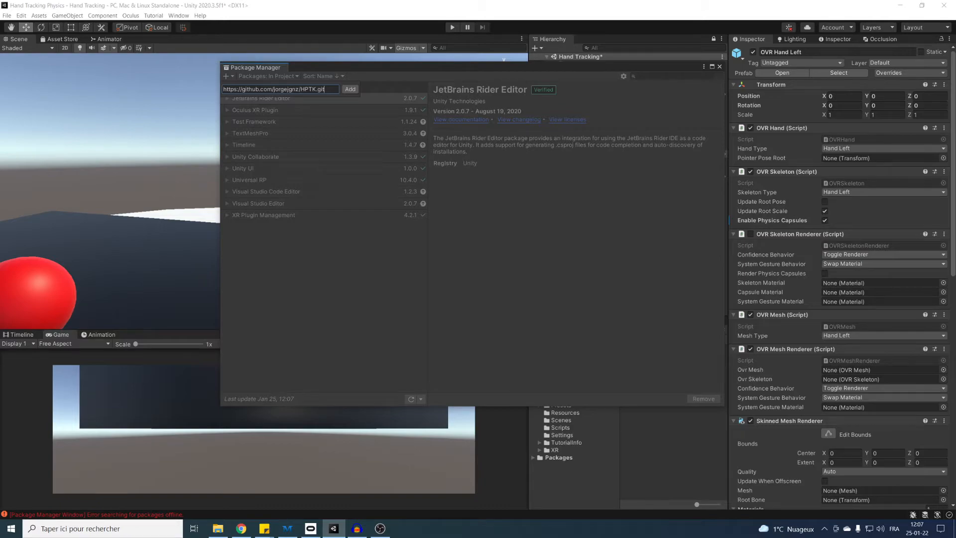
pyautogui.hotkey('ctrl', 'a')
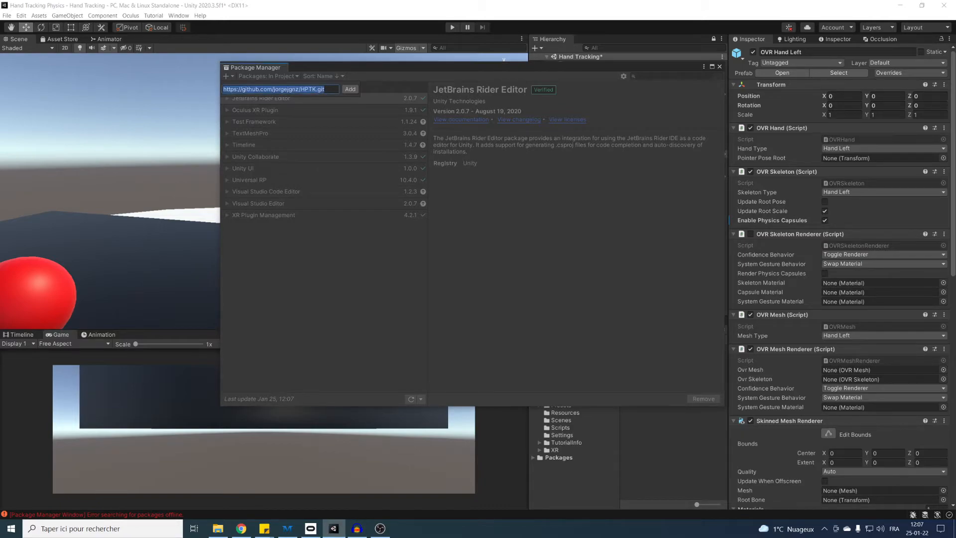
pyautogui.click(720, 66)
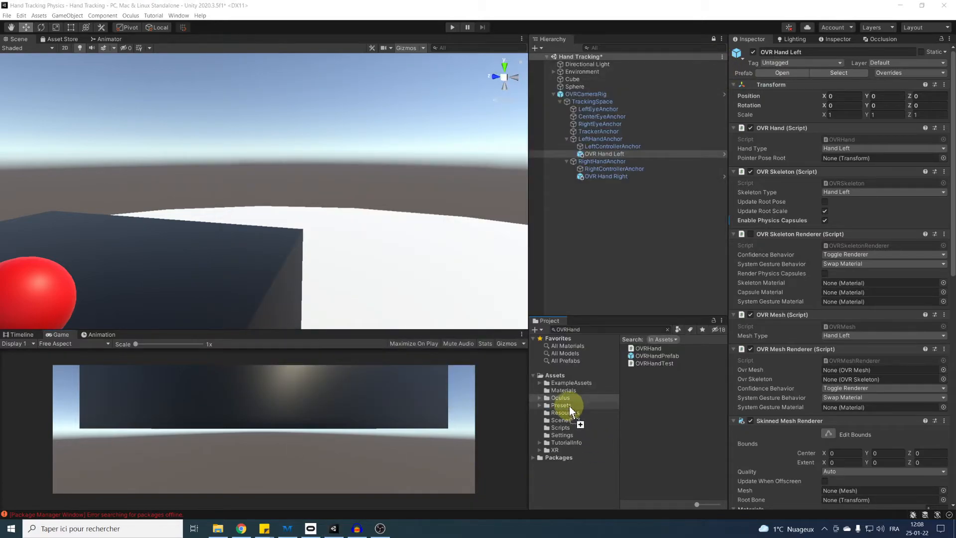
# Import the HPTK-master folder into the project's Assets and open it
pyautogui.moveTo(566, 401); pyautogui.dragTo(566, 402)
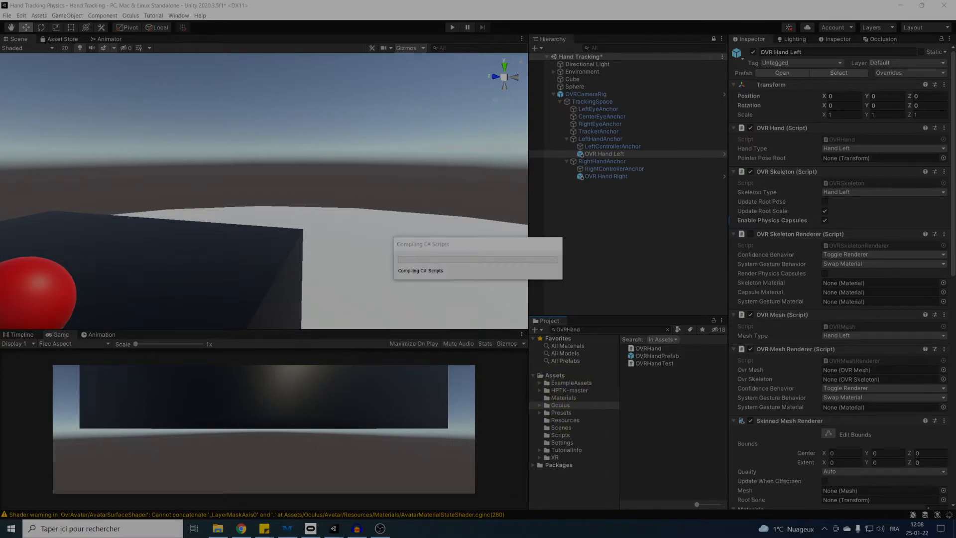
pyautogui.click(568, 390)
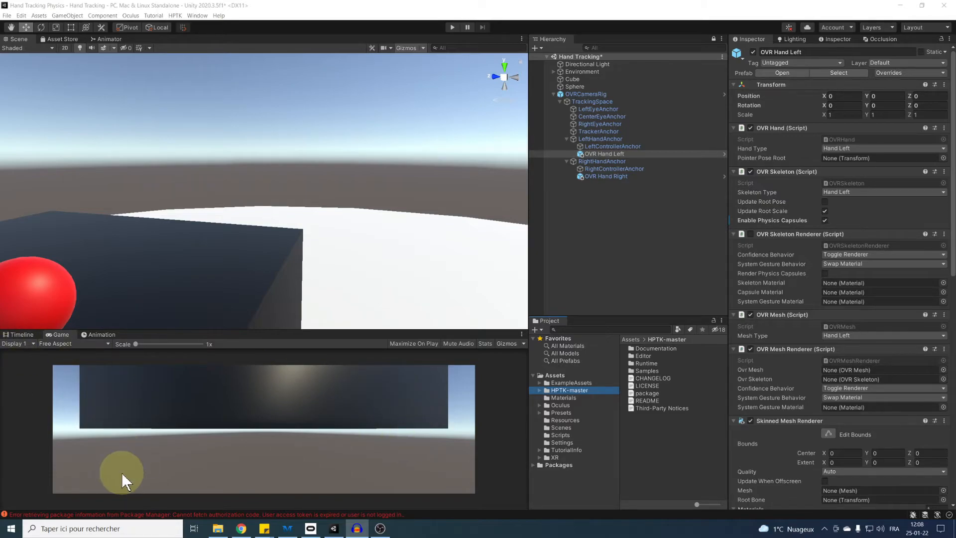
# In the project's Physics settings, set Default Solver Iterations to 25 and Default Solver Velocity Iterations to 15, with Adaptive Force enabled
pyautogui.click(11, 16)
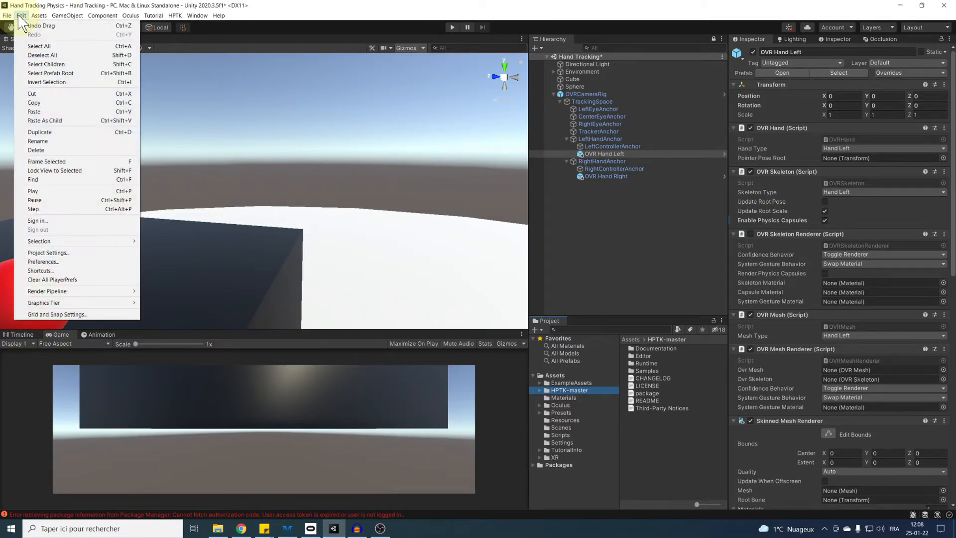
pyautogui.click(45, 253)
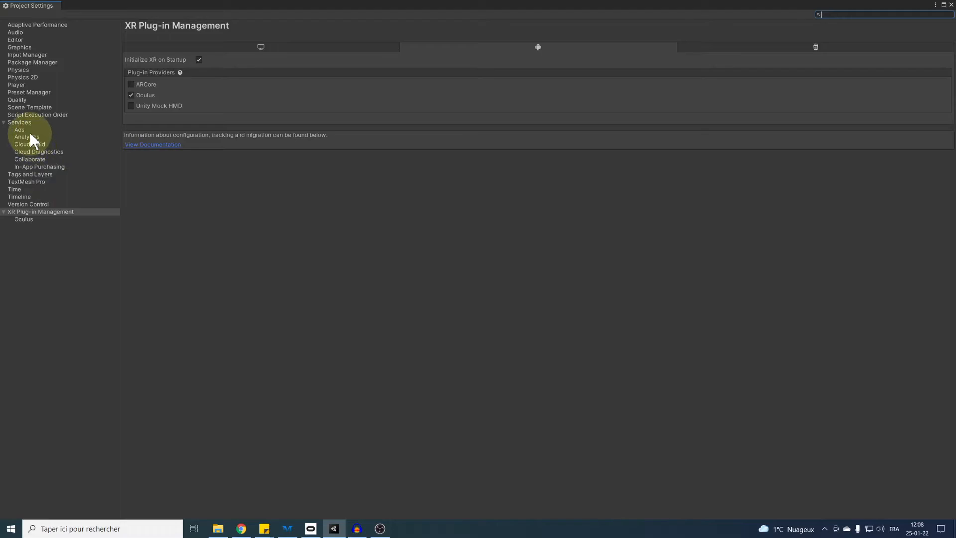
pyautogui.click(18, 70)
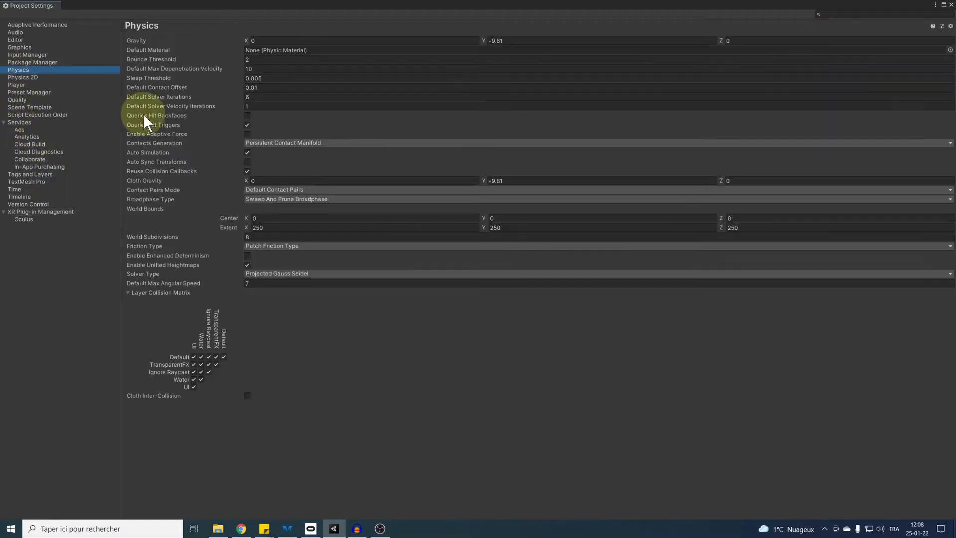
pyautogui.click(265, 97)
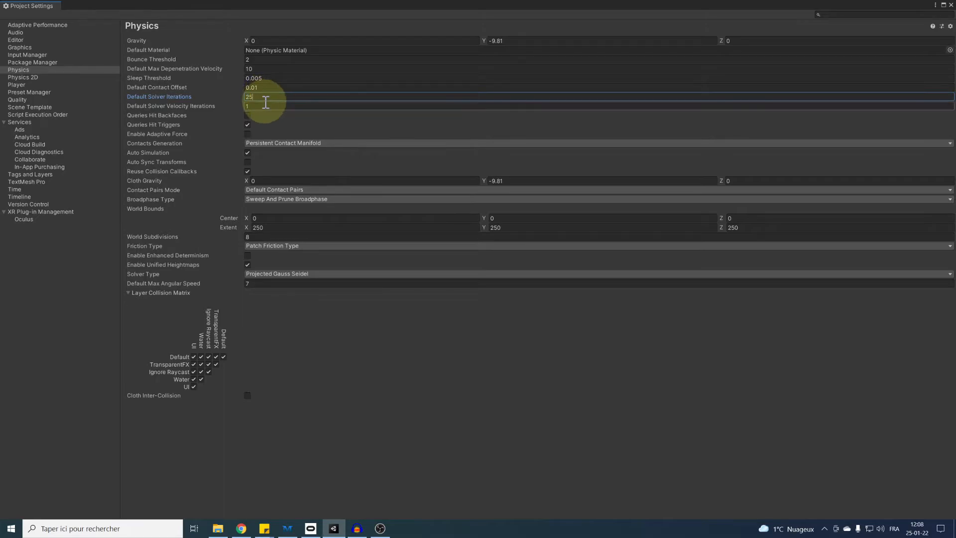
pyautogui.click(266, 104)
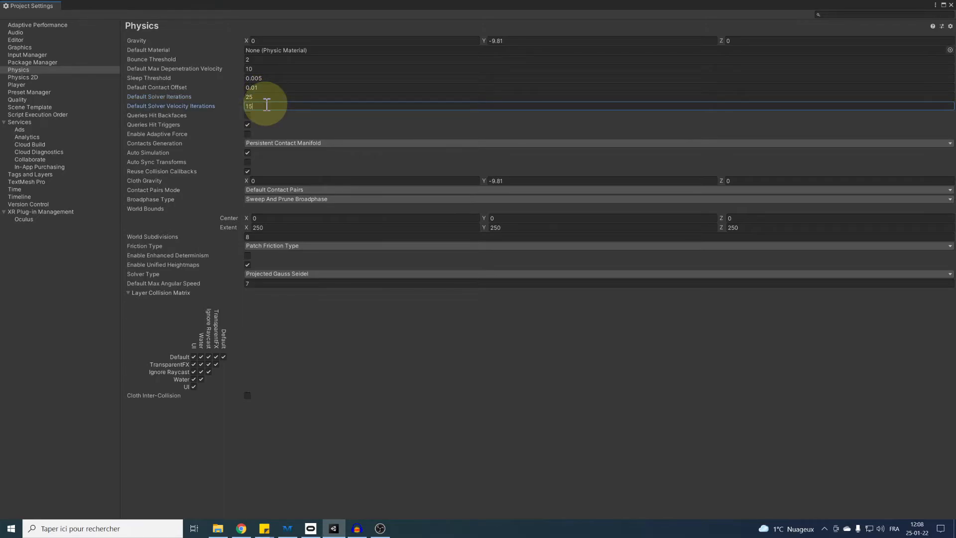
pyautogui.click(248, 134)
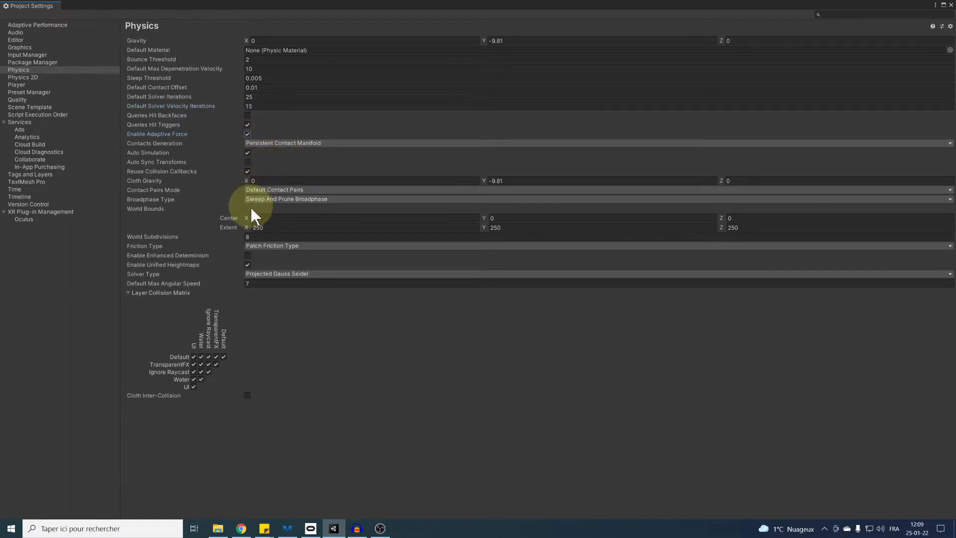
# Set the physics Friction Type to One Directional Friction Type, Solver Type to Temporal Gauss Seidel, and the time Fixed Timestep to 0.01
pyautogui.click(263, 248)
pyautogui.click(265, 265)
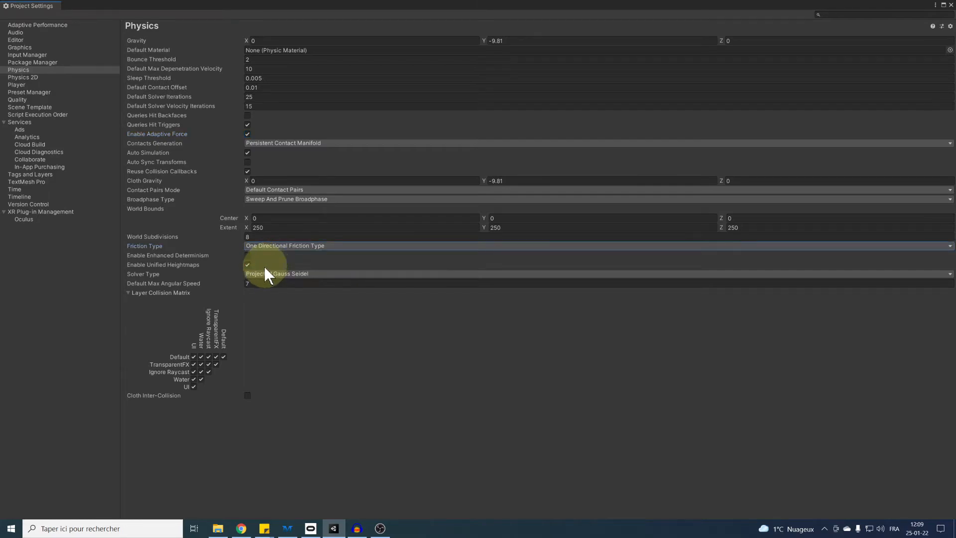
pyautogui.click(260, 273)
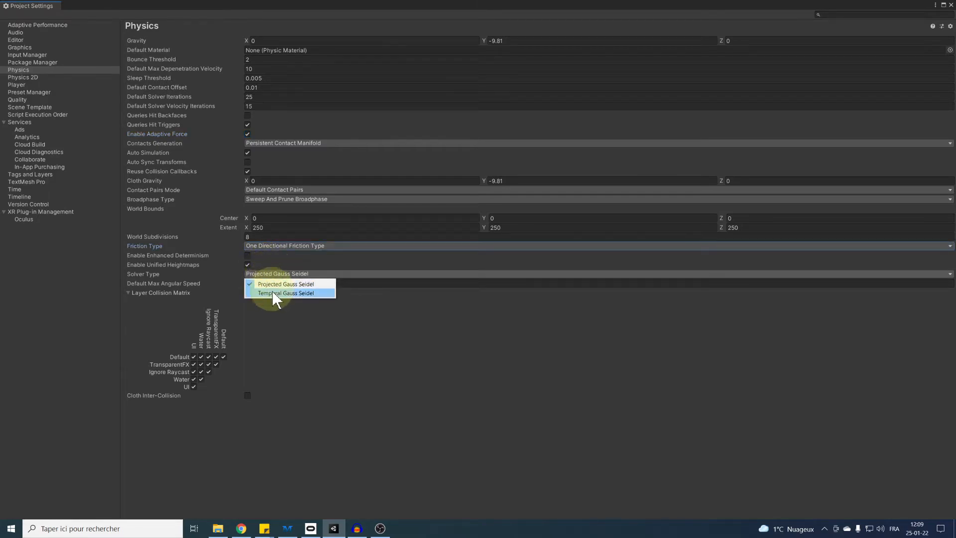
pyautogui.click(272, 291)
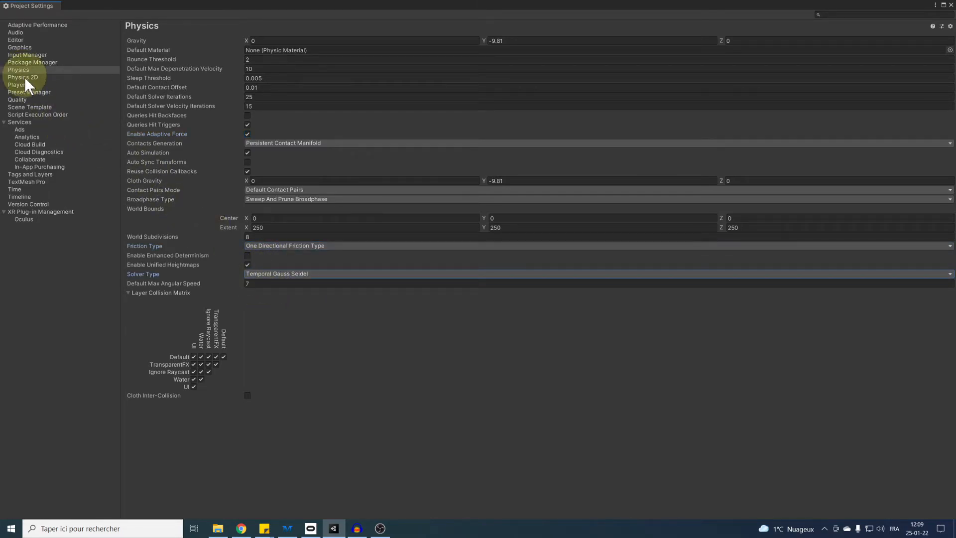
pyautogui.click(14, 190)
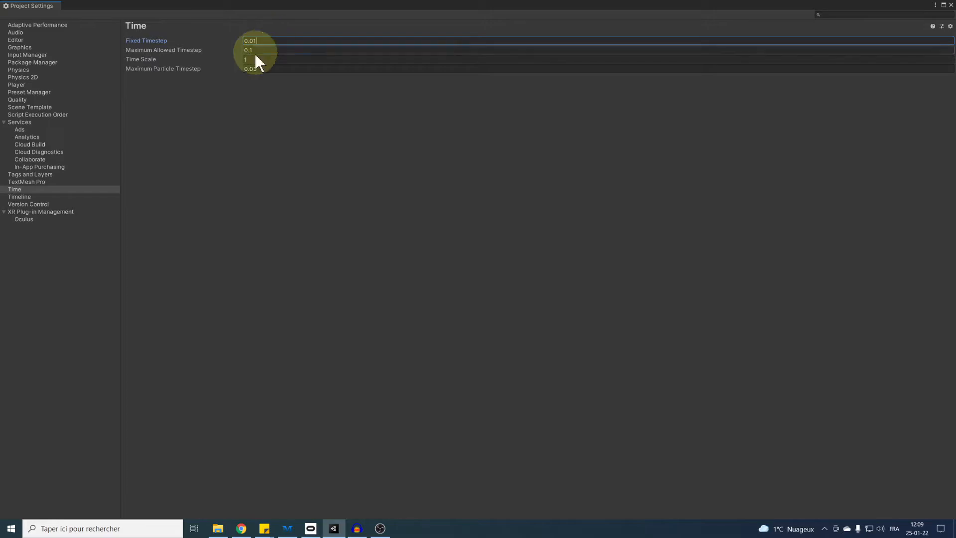
pyautogui.click(951, 5)
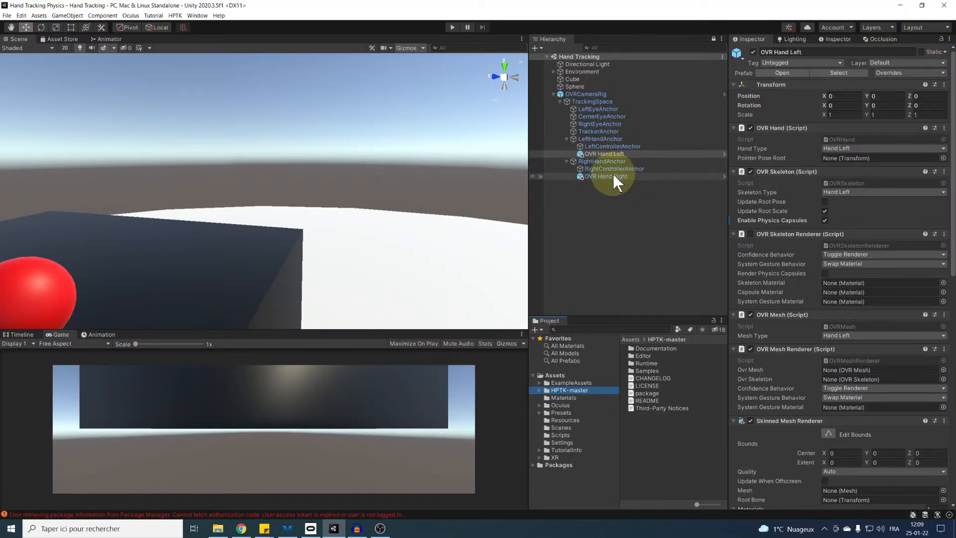
# Disable Enable Physics Capsules and the OVR Mesh Renderer component on both OVR Hand Left and OVR Hand Right, then save the scene
pyautogui.keyDown('ctrl'); pyautogui.click(613, 175); pyautogui.keyUp('ctrl')
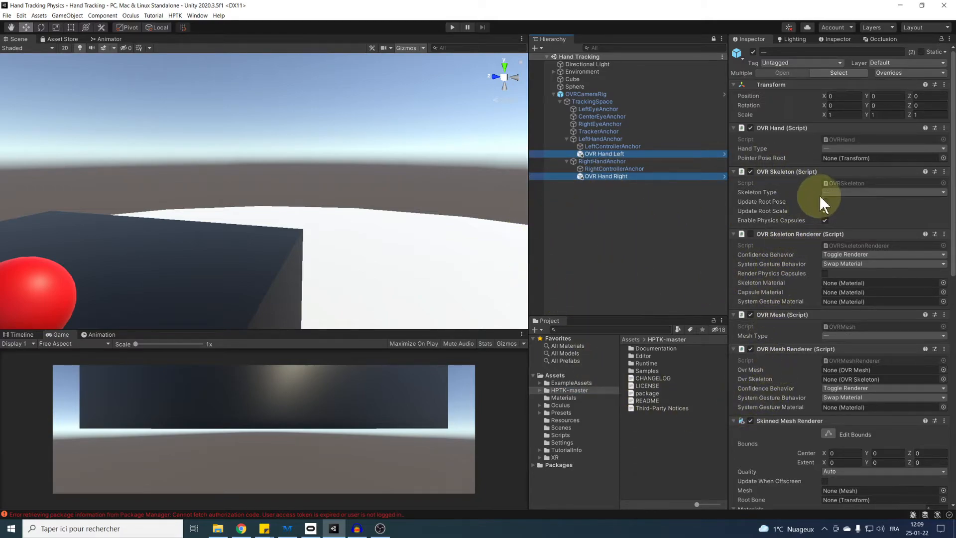
pyautogui.click(825, 220)
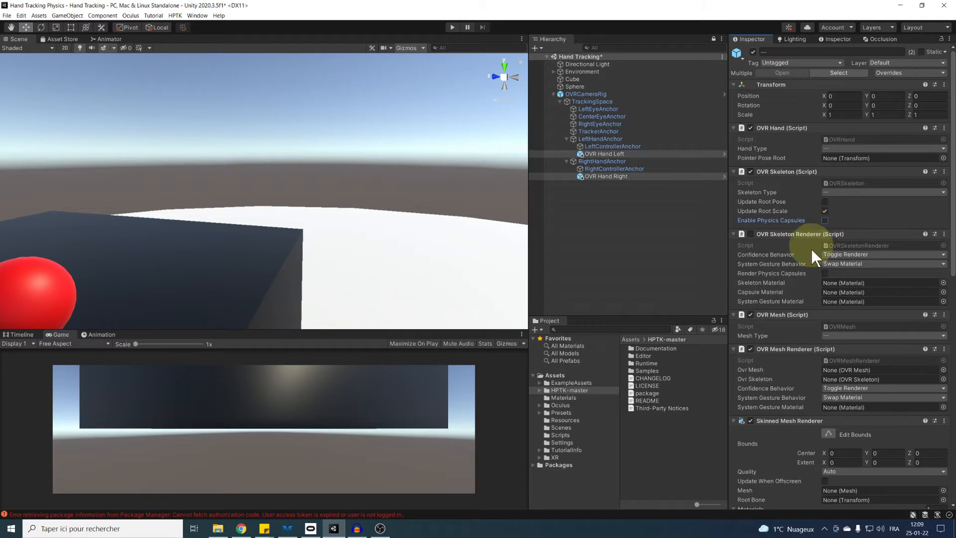
pyautogui.scroll(-3, 812, 259)
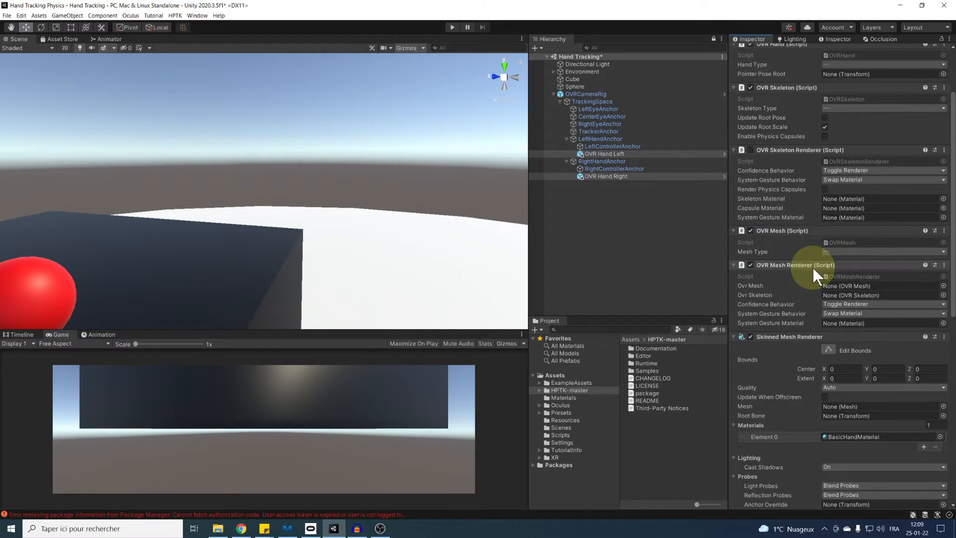
pyautogui.click(751, 265)
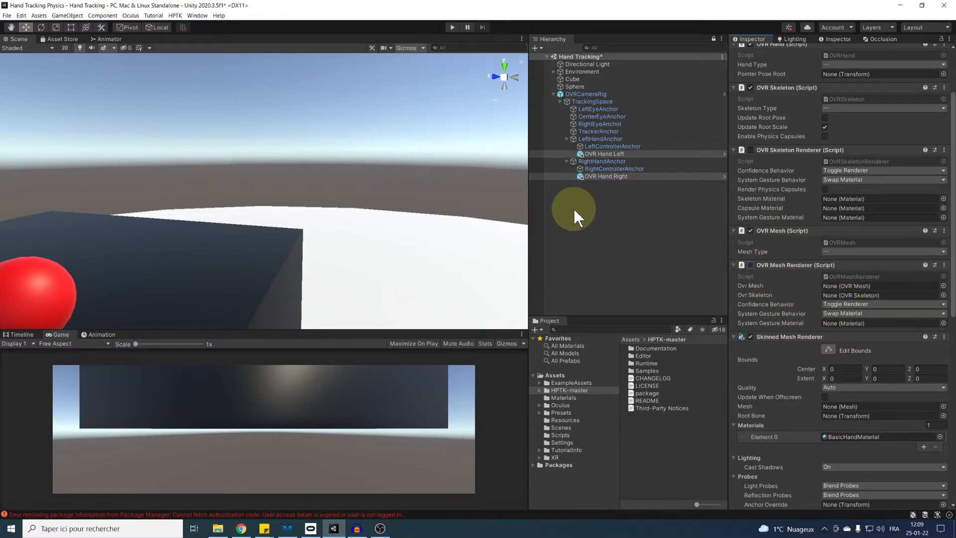
pyautogui.click(554, 94)
pyautogui.click(569, 166)
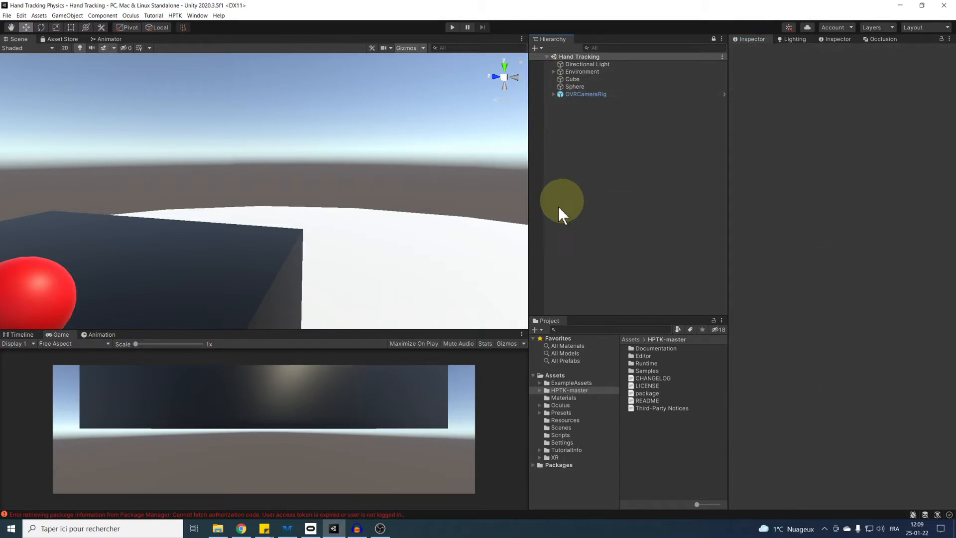
# Import the complete oculus integration package from HPTK-master/Samples/Integrations/Packages
pyautogui.moveTo(378, 330); pyautogui.dragTo(388, 281)
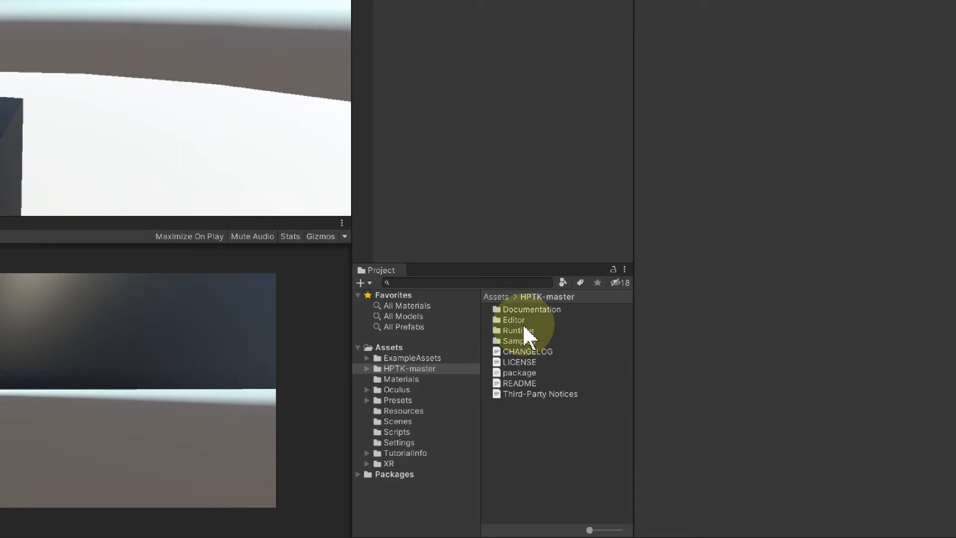
pyautogui.doubleClick(516, 341)
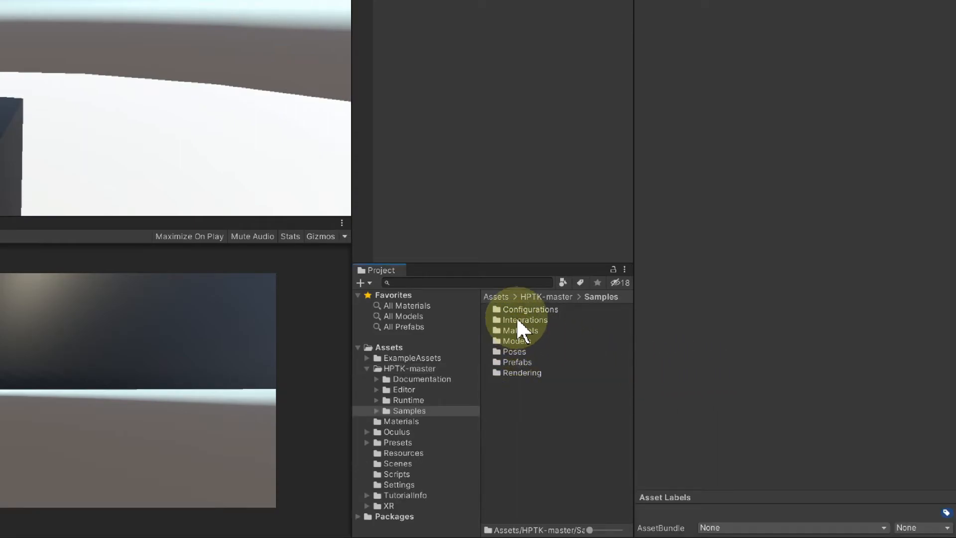
pyautogui.doubleClick(516, 319)
pyautogui.doubleClick(513, 309)
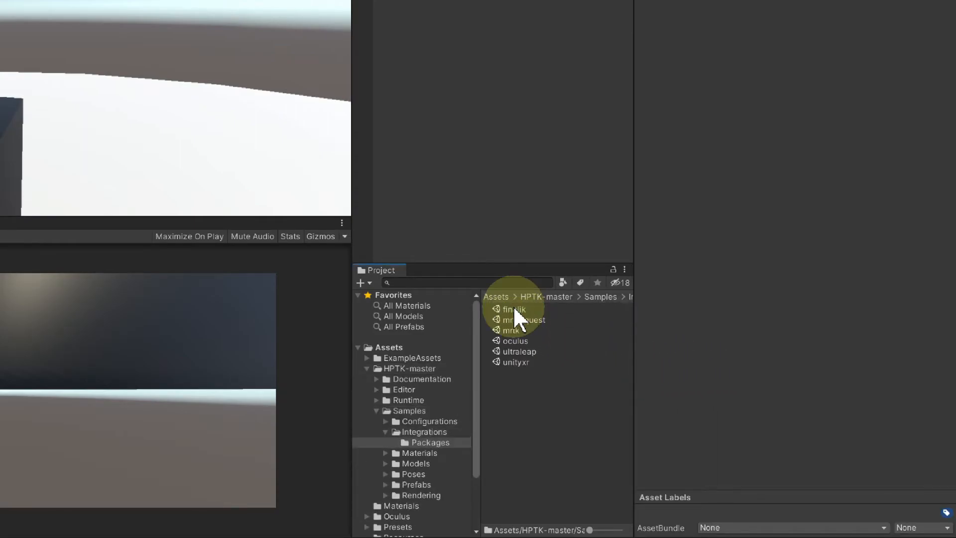
pyautogui.doubleClick(513, 341)
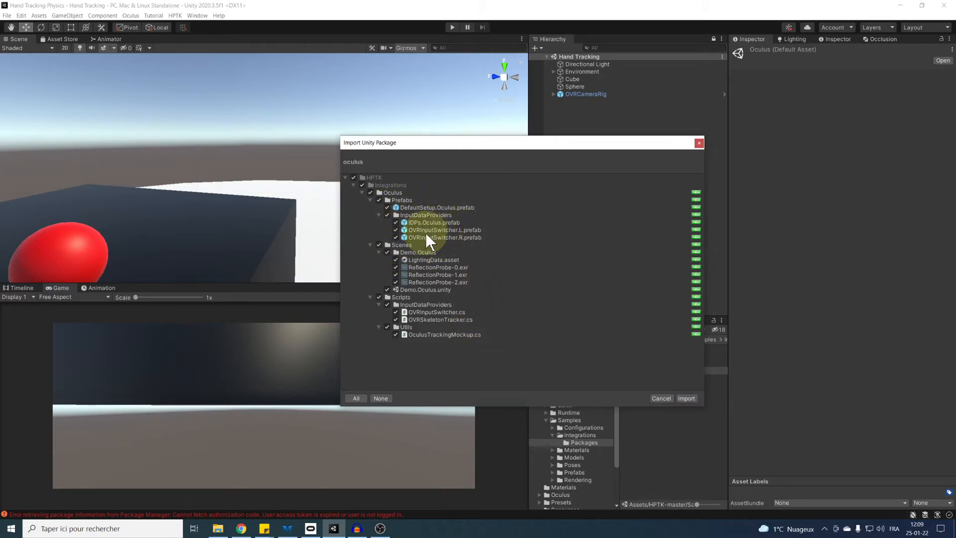
pyautogui.click(683, 399)
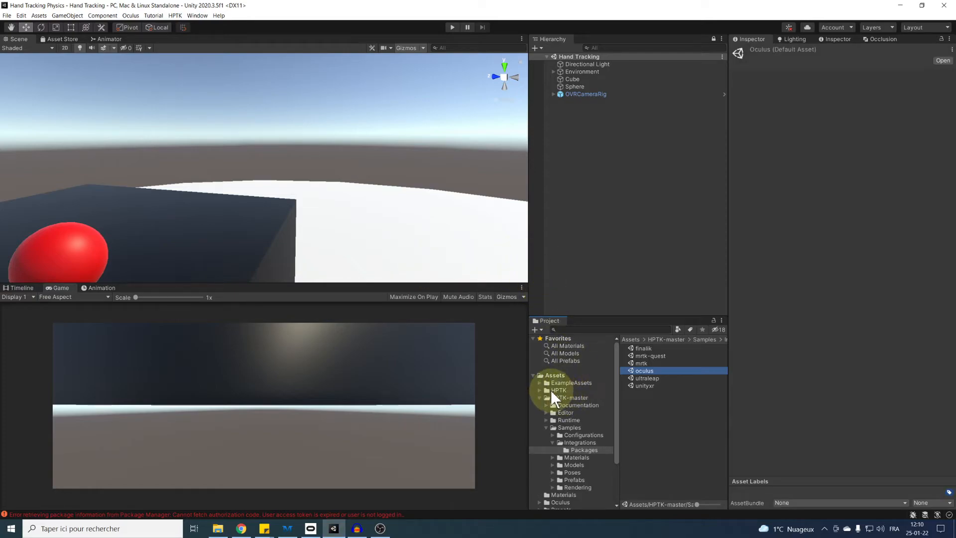
pyautogui.click(540, 397)
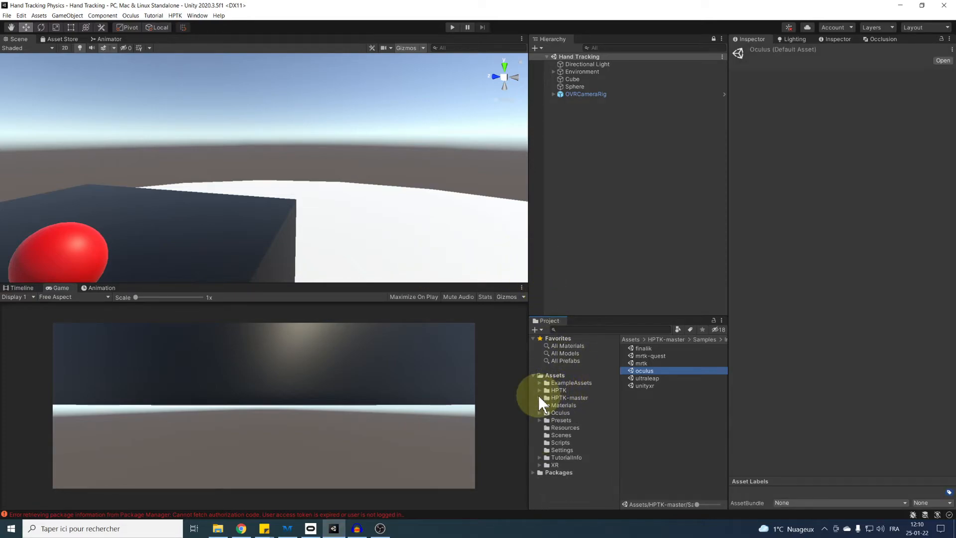
# Search the project assets for HPTK and add the HPTK prefab to the Hand Tracking scene
pyautogui.click(581, 329)
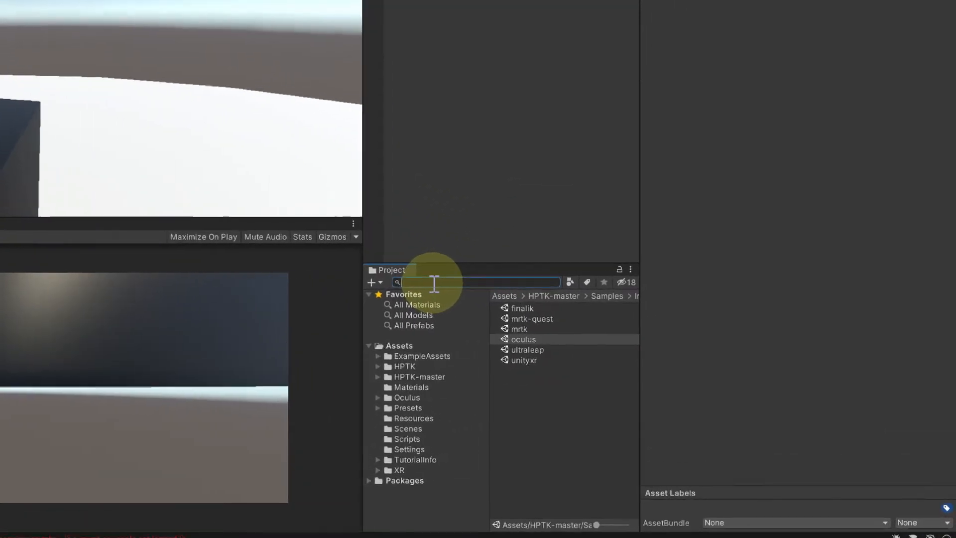
pyautogui.write('H')
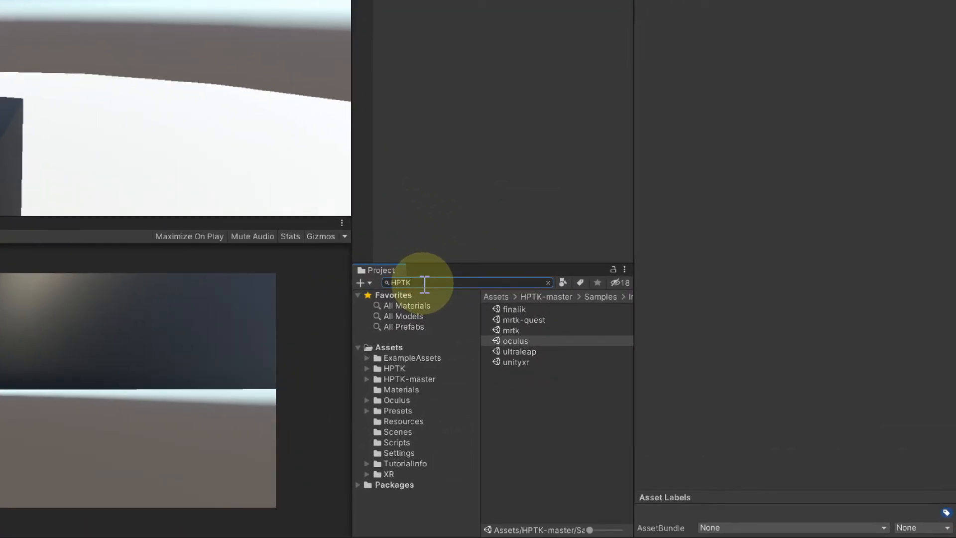
pyautogui.write('PTK')
pyautogui.moveTo(513, 352); pyautogui.dragTo(506, 95)
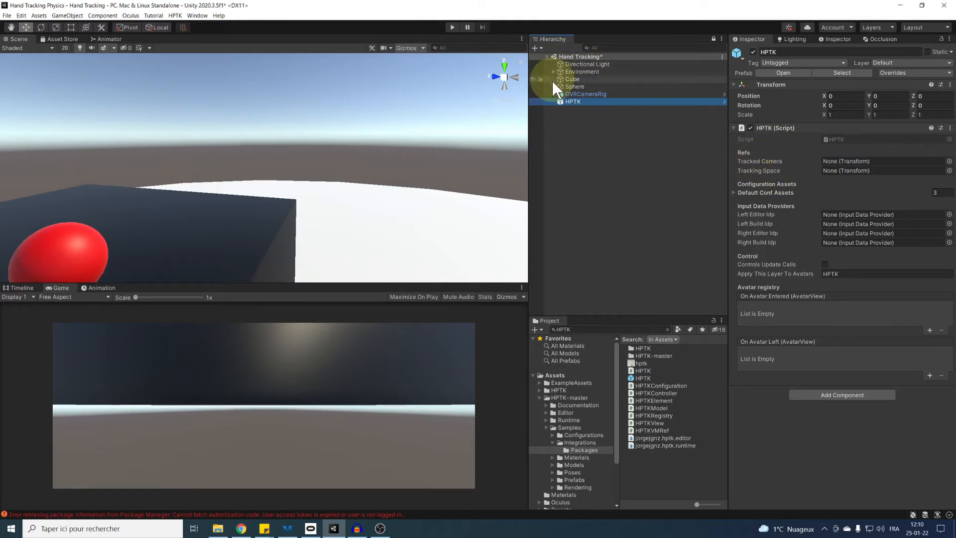
# Assign CenterEyeAnchor as the HPTK script's Tracked Camera and TrackingSpace as its Tracking Space
pyautogui.click(553, 94)
pyautogui.moveTo(559, 105); pyautogui.dragTo(847, 161)
pyautogui.moveTo(579, 101); pyautogui.dragTo(845, 169)
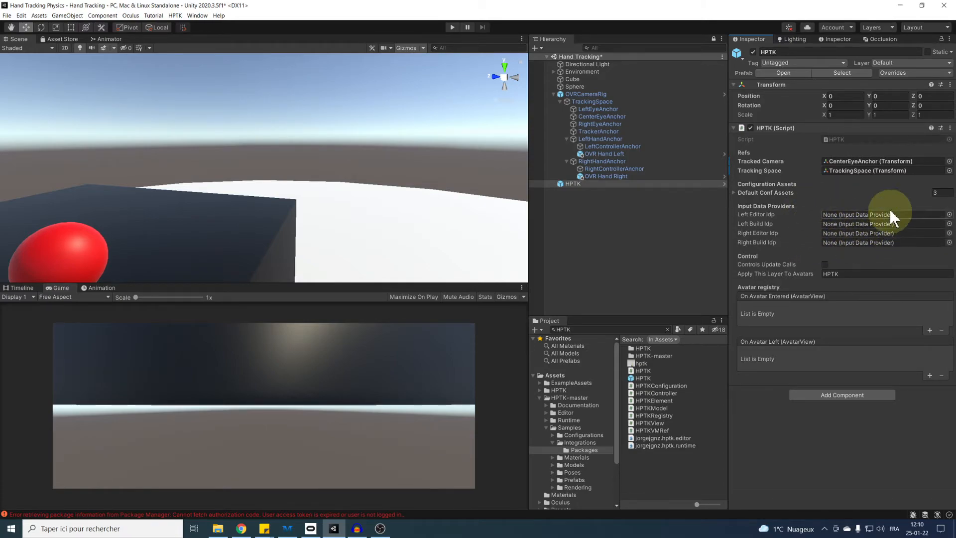
# Search the assets for OVRInputSwitcher and place the OVRInputSwitcher.L and OVRInputSwitcher.R prefabs under the HPTK object
pyautogui.click(540, 398)
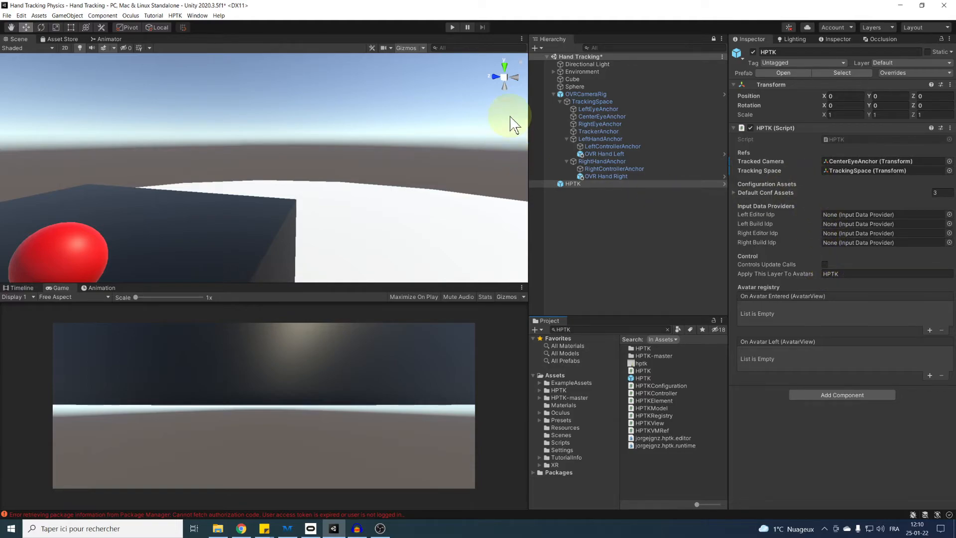
pyautogui.click(621, 331)
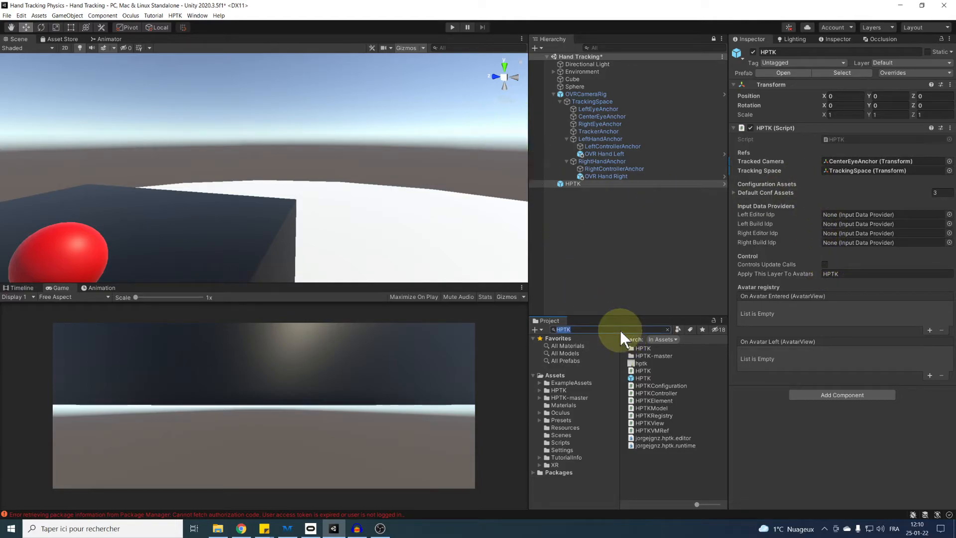
pyautogui.write('OVRInputS')
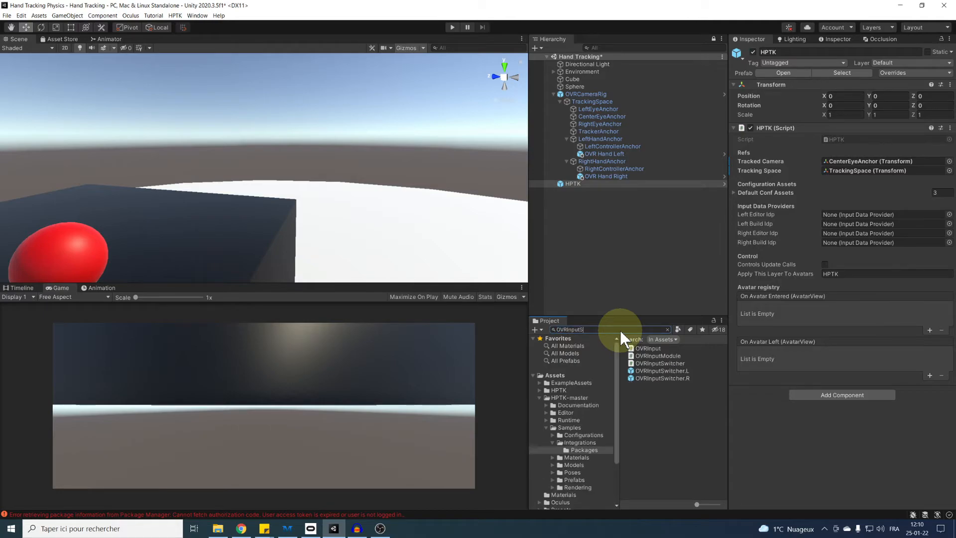
pyautogui.write('witcher')
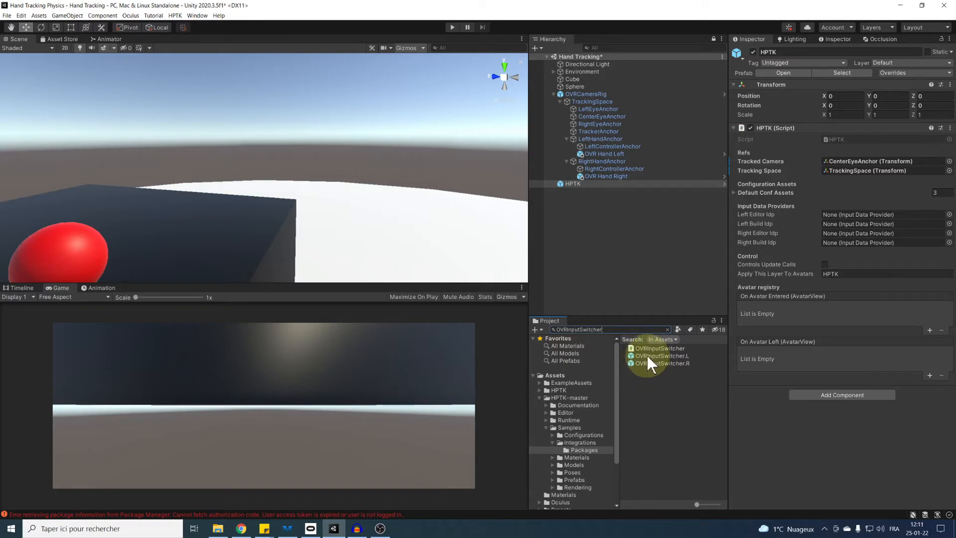
pyautogui.moveTo(647, 354); pyautogui.dragTo(568, 190)
# Assign OVRInputSwitcher.L to HPTK's Left Editor and Left Build Idp, and OVRInputSwitcher.R to its Right Editor and Right Build Idp
pyautogui.moveTo(636, 360); pyautogui.dragTo(829, 214)
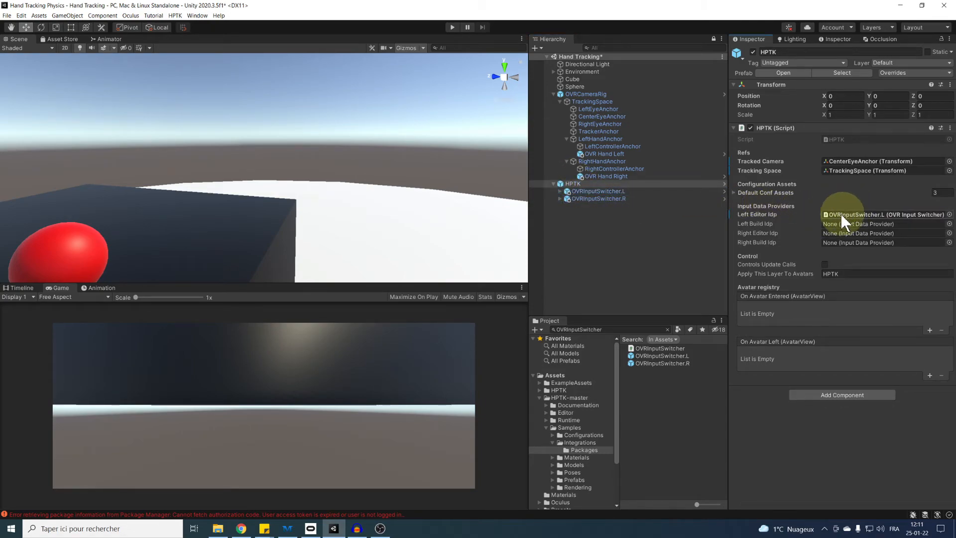
pyautogui.moveTo(600, 198); pyautogui.dragTo(835, 223)
pyautogui.moveTo(604, 199); pyautogui.dragTo(855, 233)
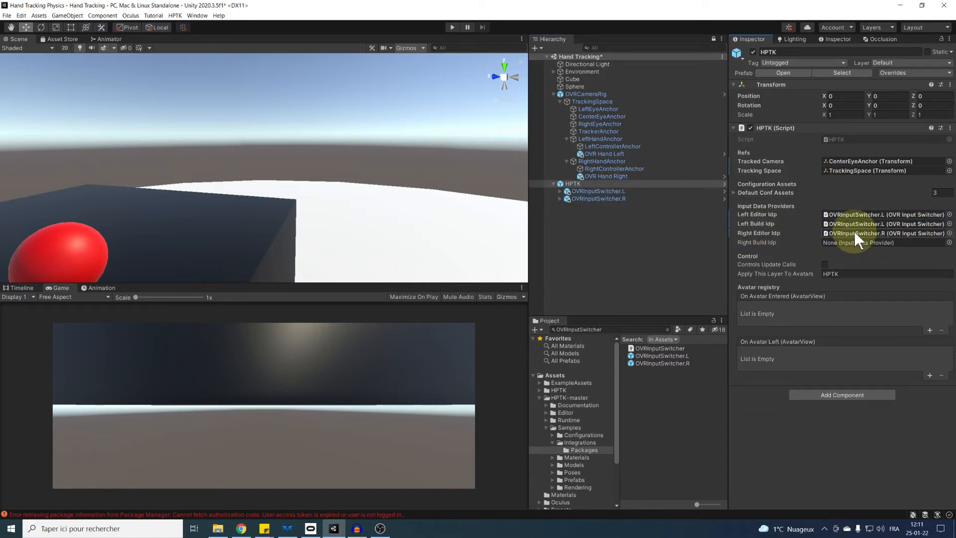
pyautogui.moveTo(583, 198); pyautogui.dragTo(826, 244)
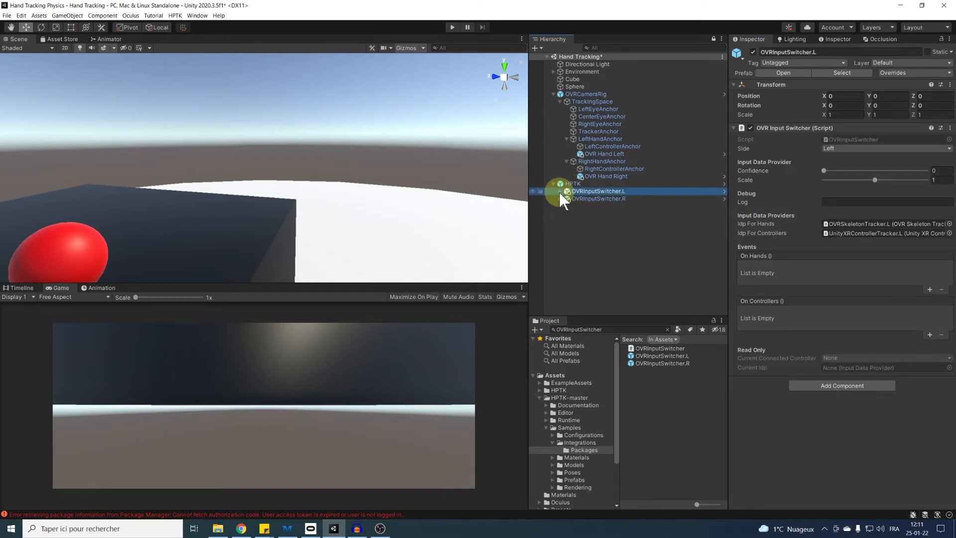
# Assign OVR Hand Left as both Hand Data and Bone Data of OVRSkeletonTracker.L
pyautogui.click(561, 192)
pyautogui.click(571, 199)
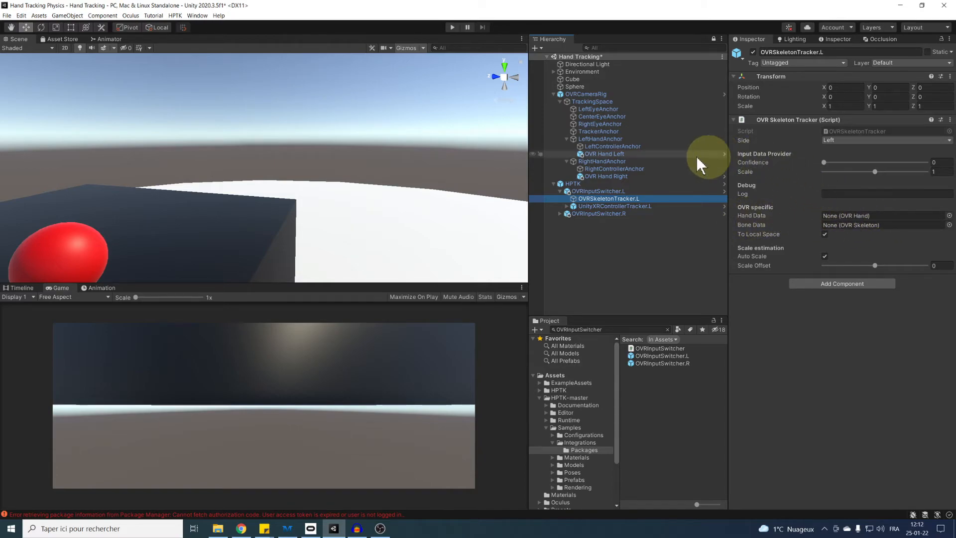
pyautogui.moveTo(596, 155); pyautogui.dragTo(858, 219)
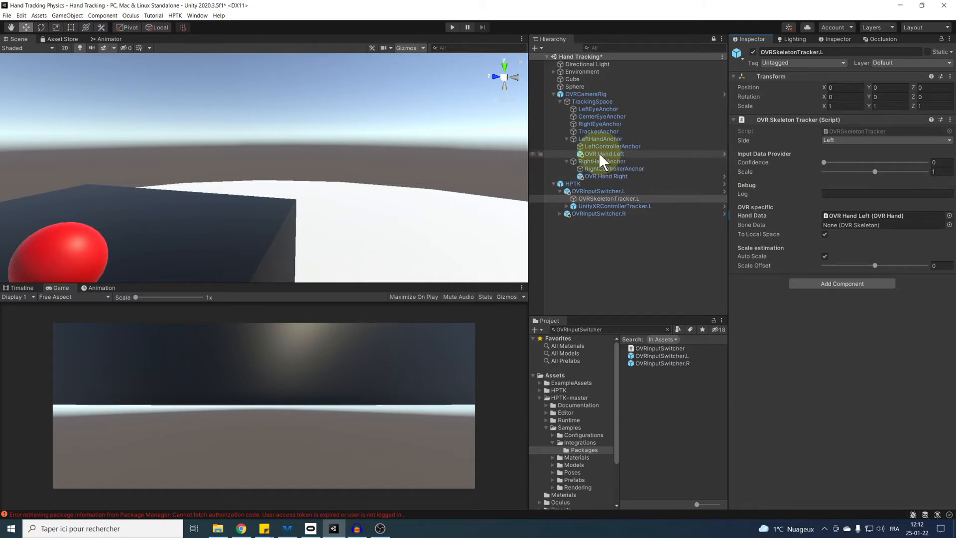
pyautogui.moveTo(600, 155); pyautogui.dragTo(838, 225)
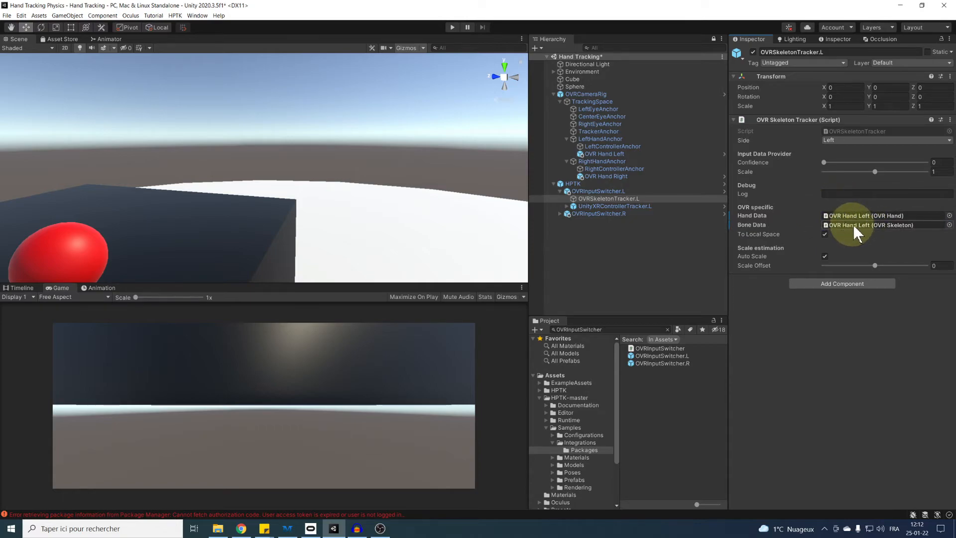
# Assign OVR Hand Right as both Hand Data and Bone Data of OVRSkeletonTracker.R, then save the scene
pyautogui.click(560, 214)
pyautogui.click(593, 221)
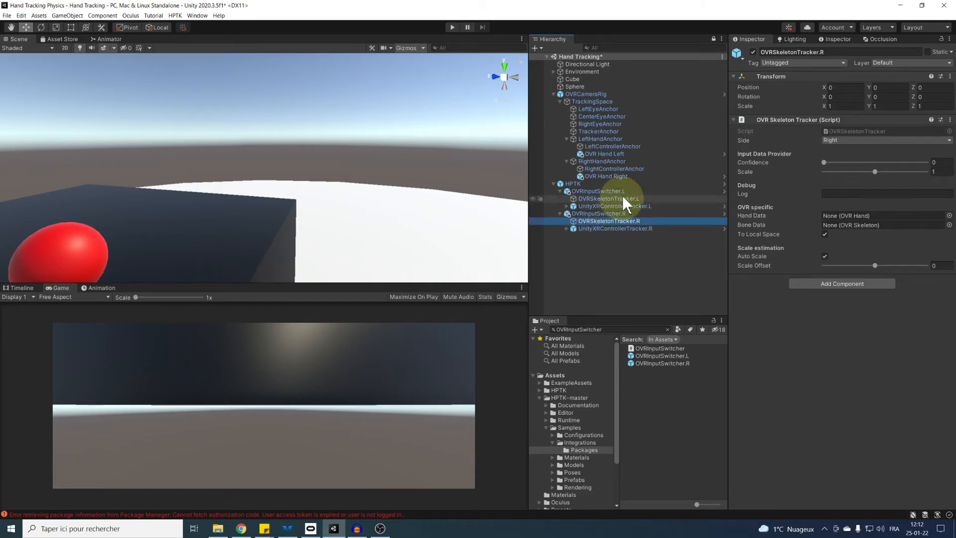
pyautogui.moveTo(607, 177); pyautogui.dragTo(856, 215)
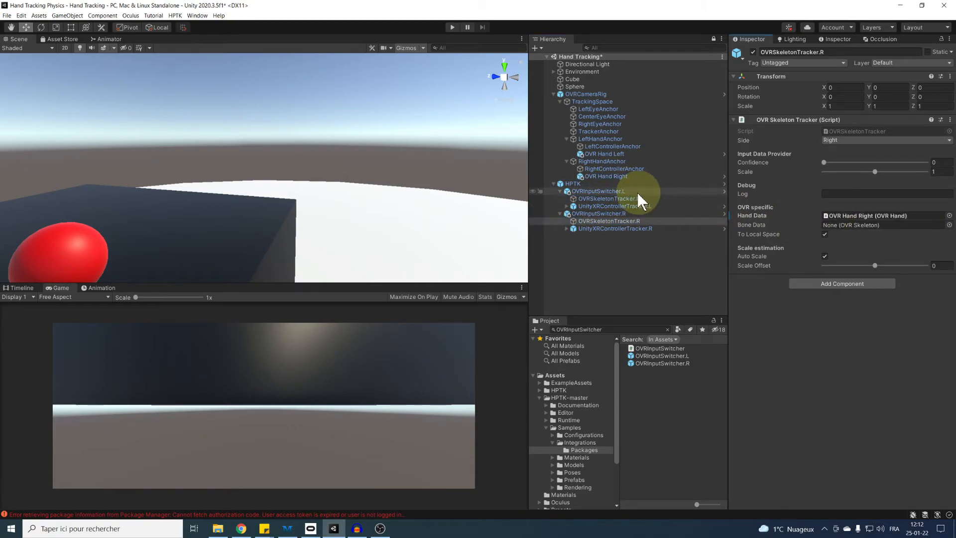
pyautogui.moveTo(602, 177); pyautogui.dragTo(854, 227)
pyautogui.hotkey('ctrl', 's')
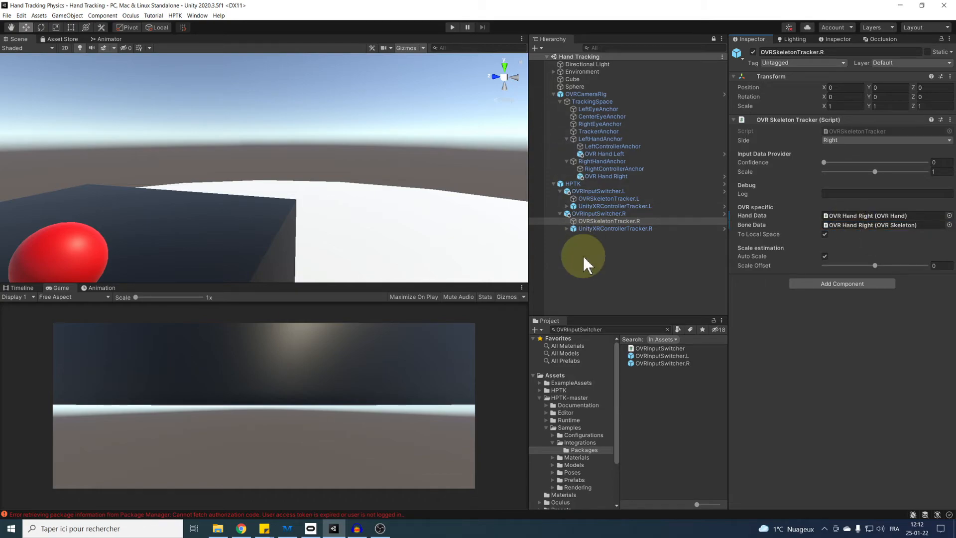
# Search the project assets for DefaultAvatar and add the DefaultAvatar.URP prefab to the scene hierarchy
pyautogui.click(539, 397)
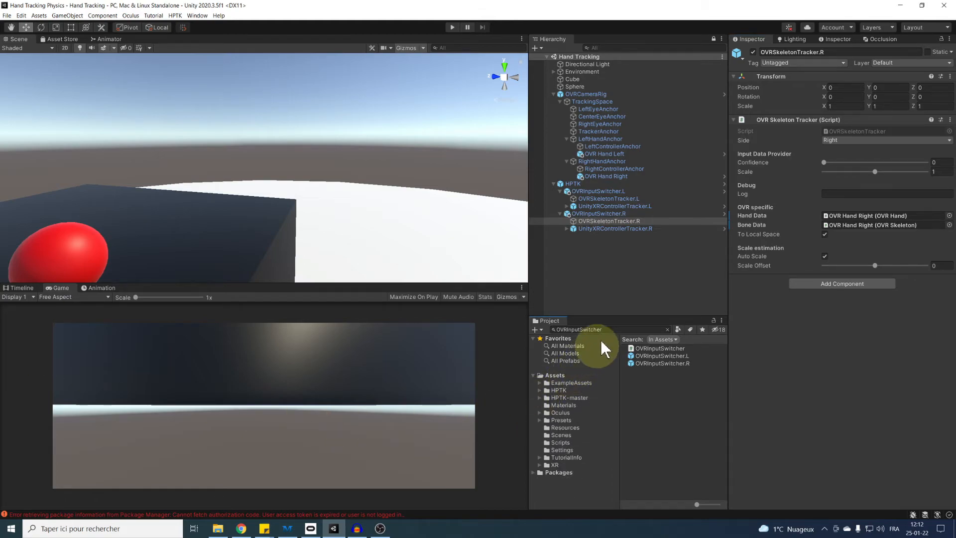
pyautogui.click(560, 328)
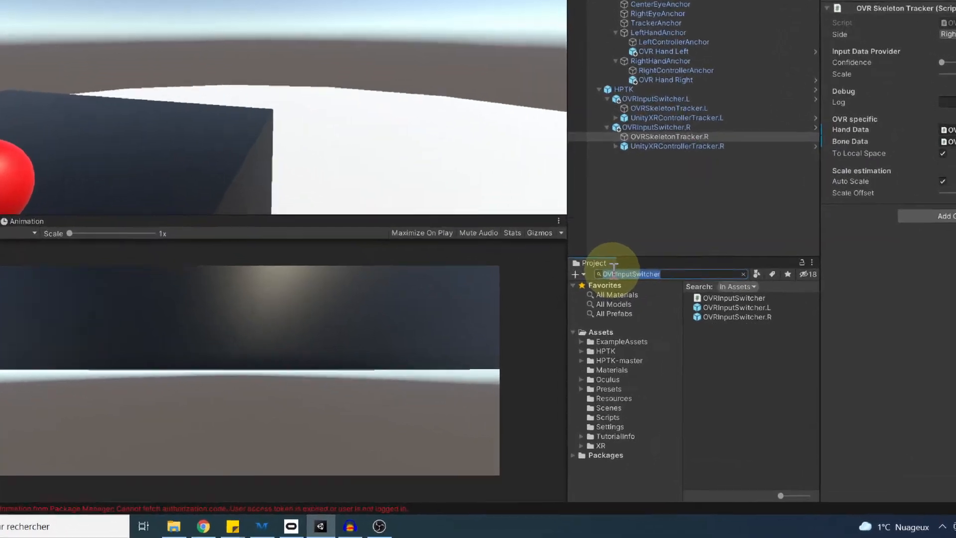
pyautogui.write('Default')
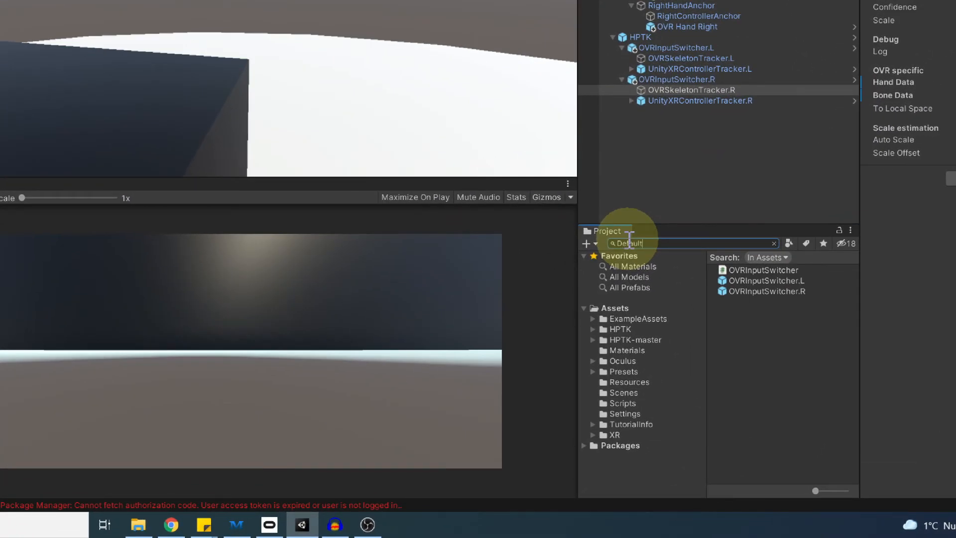
pyautogui.write('Avatar')
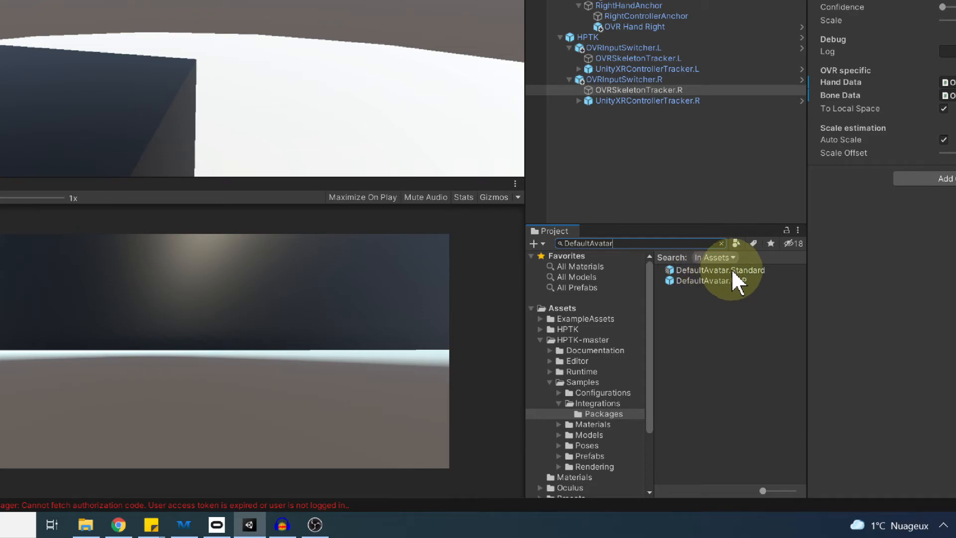
pyautogui.click(730, 270)
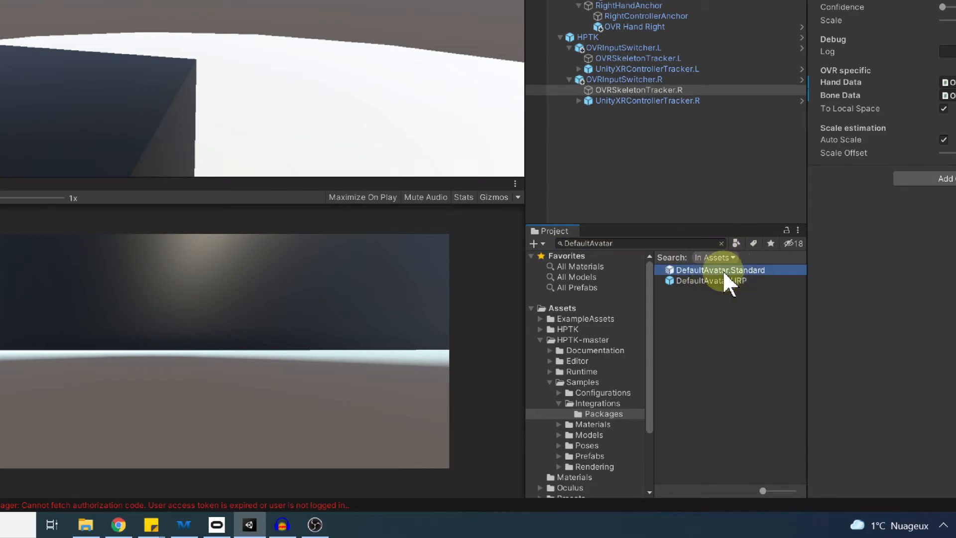
pyautogui.click(692, 280)
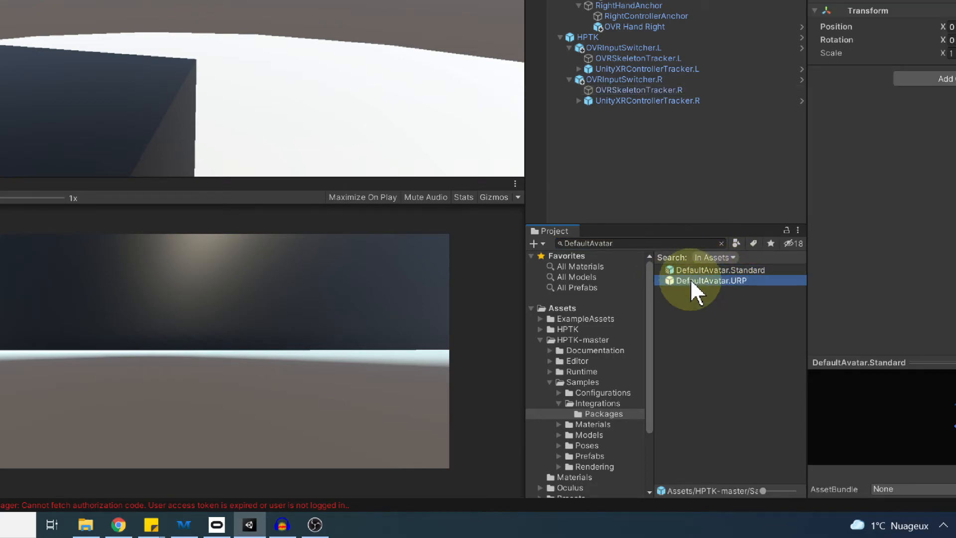
pyautogui.click(727, 270)
pyautogui.click(723, 281)
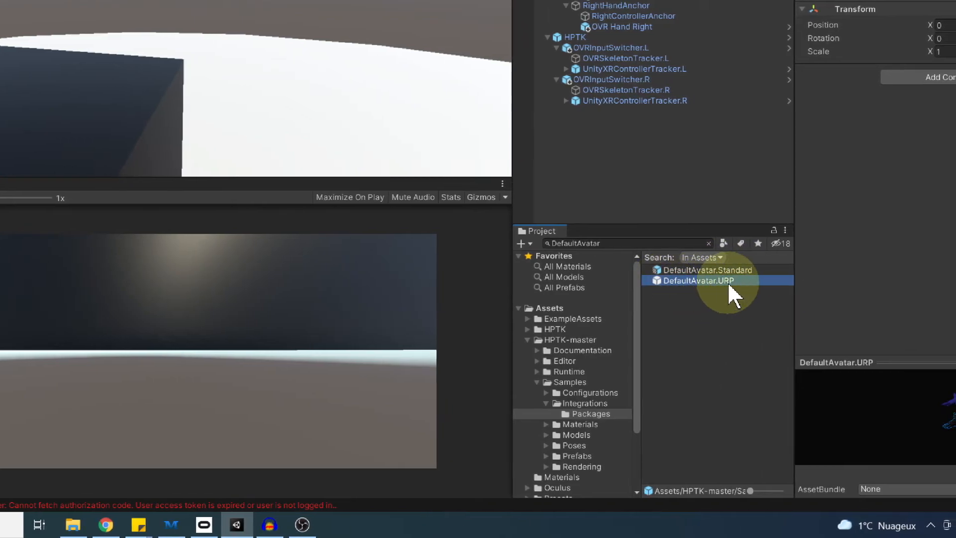
pyautogui.moveTo(694, 277); pyautogui.dragTo(618, 165)
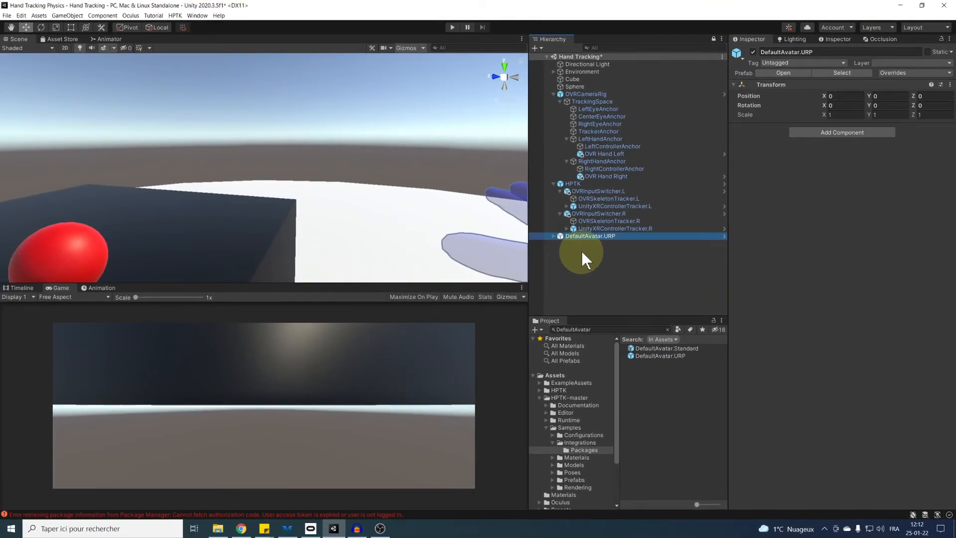
# Enlarge the Scene view and examine the avatar's blue ghost hands and the physics hands below them
pyautogui.moveTo(306, 192); pyautogui.dragTo(188, 134, button='middle')
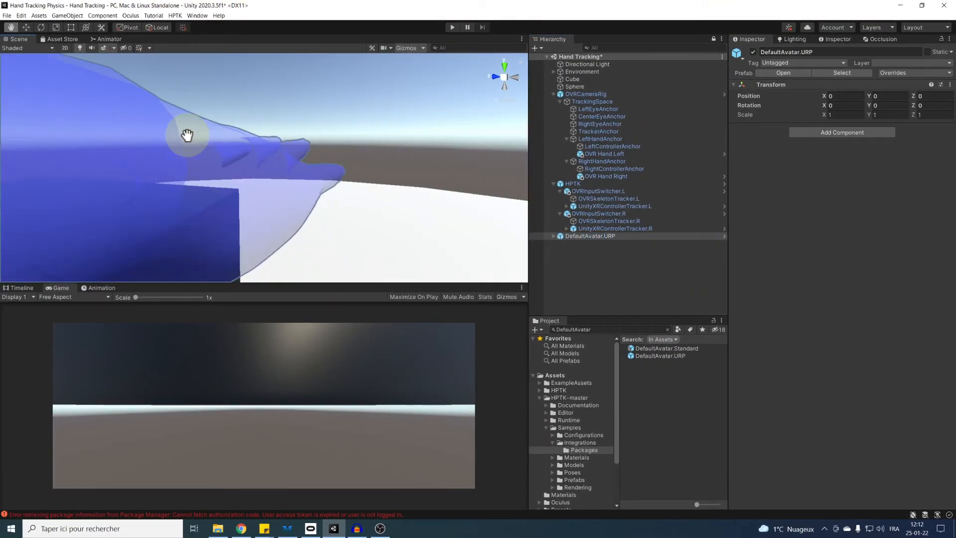
pyautogui.scroll(-5, 191, 135)
pyautogui.keyDown('alt'); pyautogui.moveTo(358, 154); pyautogui.dragTo(239, 197); pyautogui.keyUp('alt')
pyautogui.moveTo(239, 196); pyautogui.dragTo(280, 183, button='middle')
pyautogui.keyDown('alt'); pyautogui.moveTo(280, 184); pyautogui.dragTo(310, 117); pyautogui.keyUp('alt')
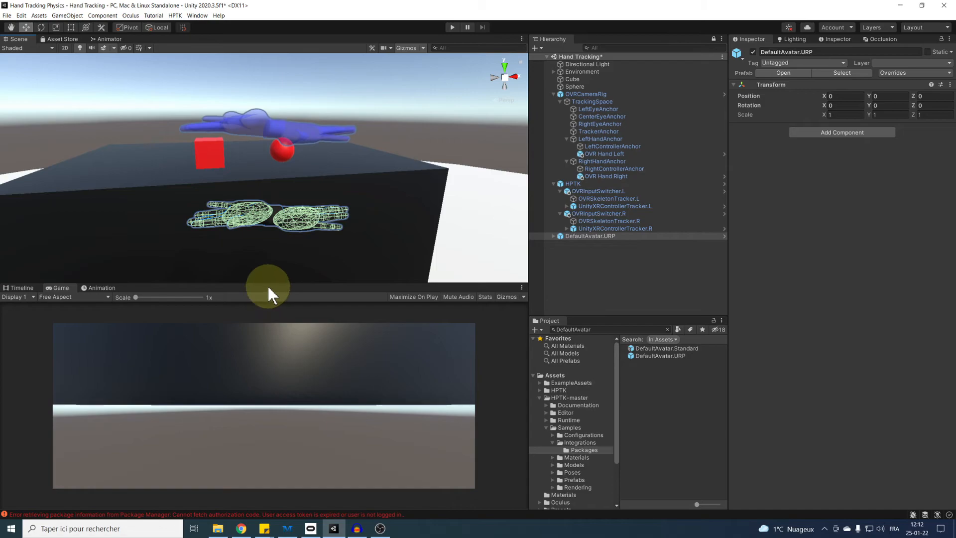
pyautogui.moveTo(268, 287); pyautogui.dragTo(270, 364)
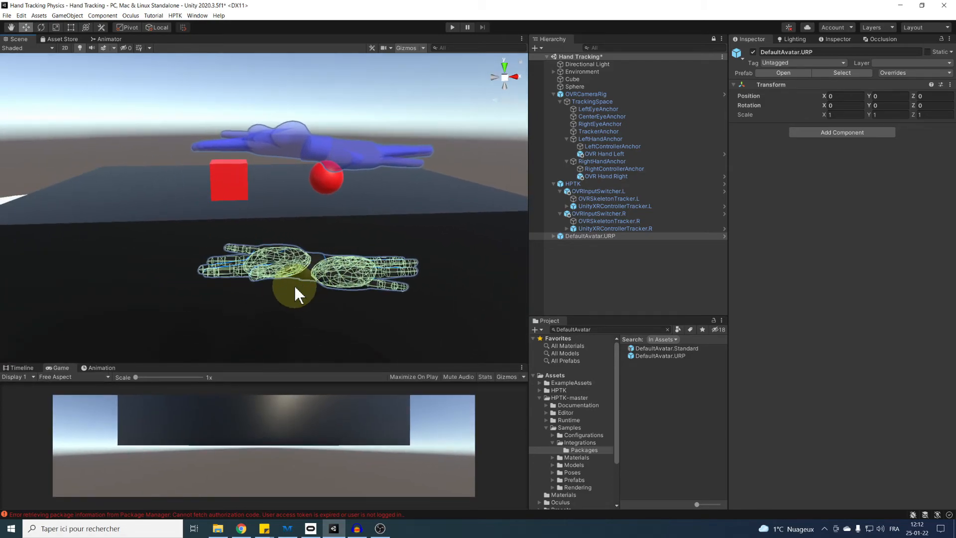
pyautogui.keyDown('alt'); pyautogui.moveTo(293, 283); pyautogui.dragTo(190, 270); pyautogui.keyUp('alt')
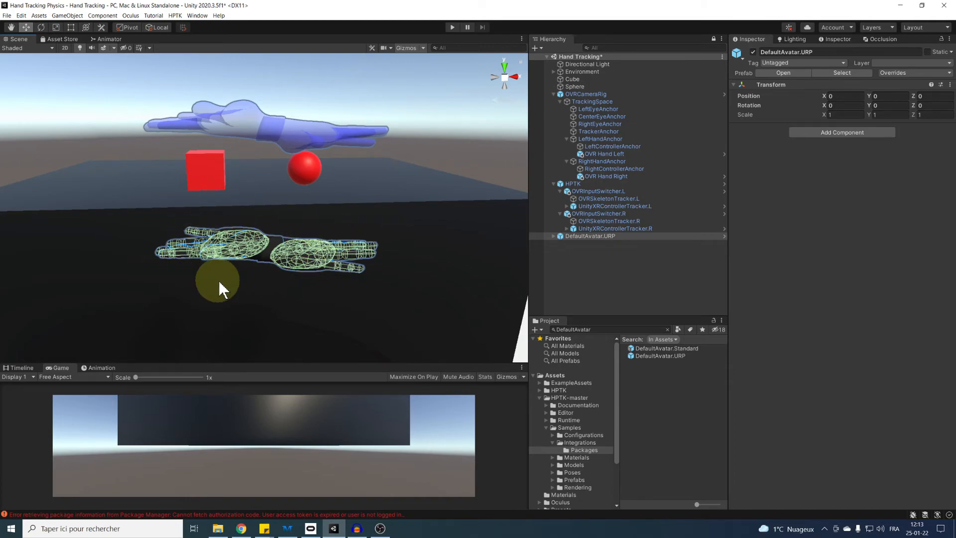
pyautogui.keyDown('alt'); pyautogui.moveTo(338, 229); pyautogui.dragTo(451, 243); pyautogui.keyUp('alt')
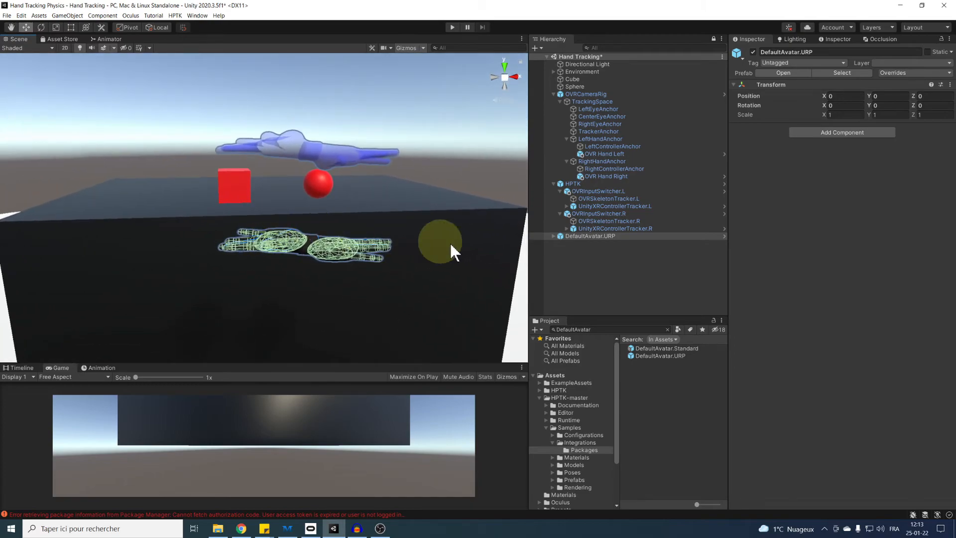
# Expand DefaultAvatar.URP through Representations to Hand.L, select its Master object and enlarge the hierarchy area
pyautogui.click(554, 236)
pyautogui.click(560, 251)
pyautogui.click(562, 251)
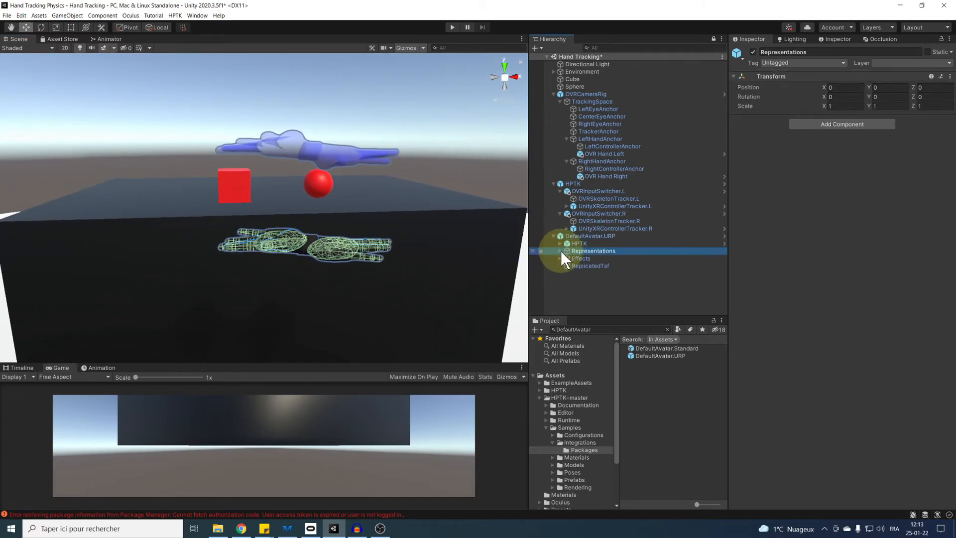
pyautogui.click(567, 265)
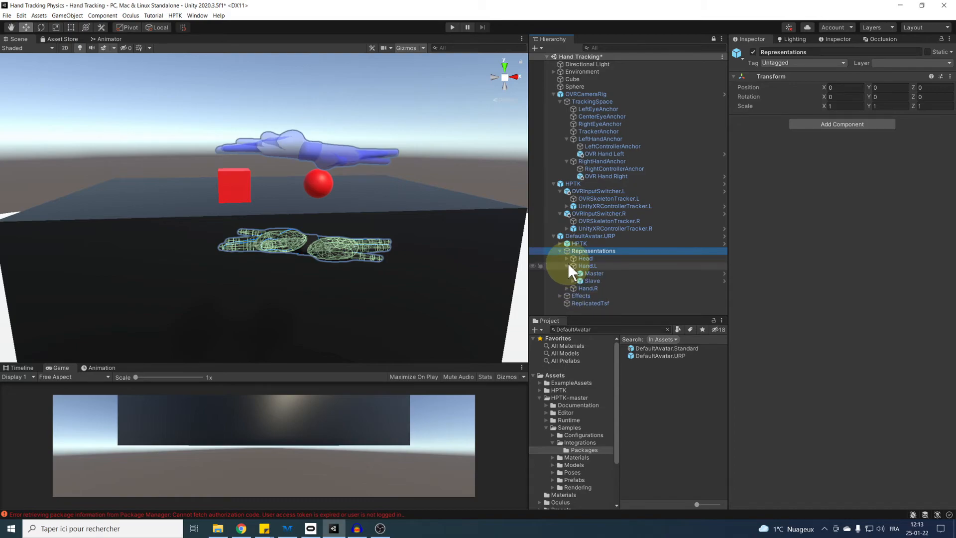
pyautogui.click(593, 273)
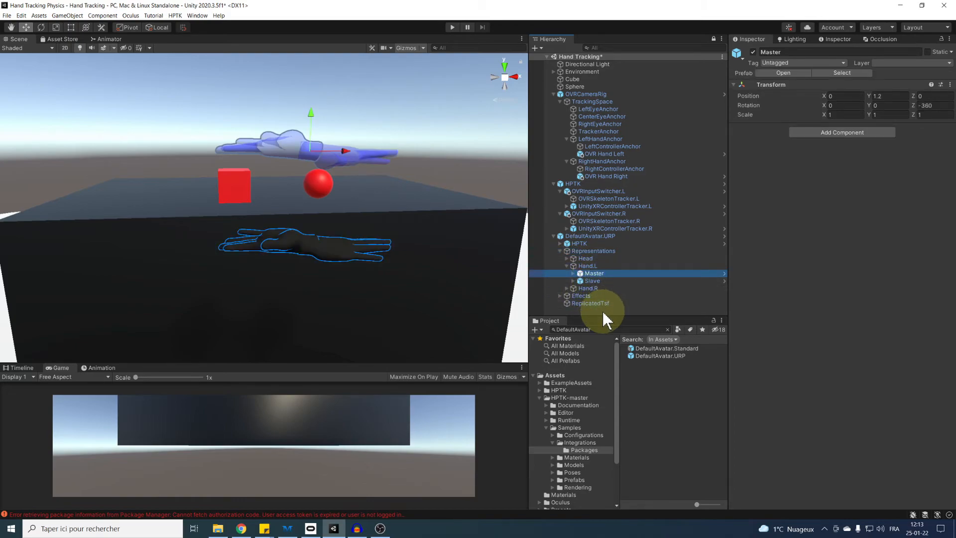
pyautogui.moveTo(603, 314); pyautogui.dragTo(604, 386)
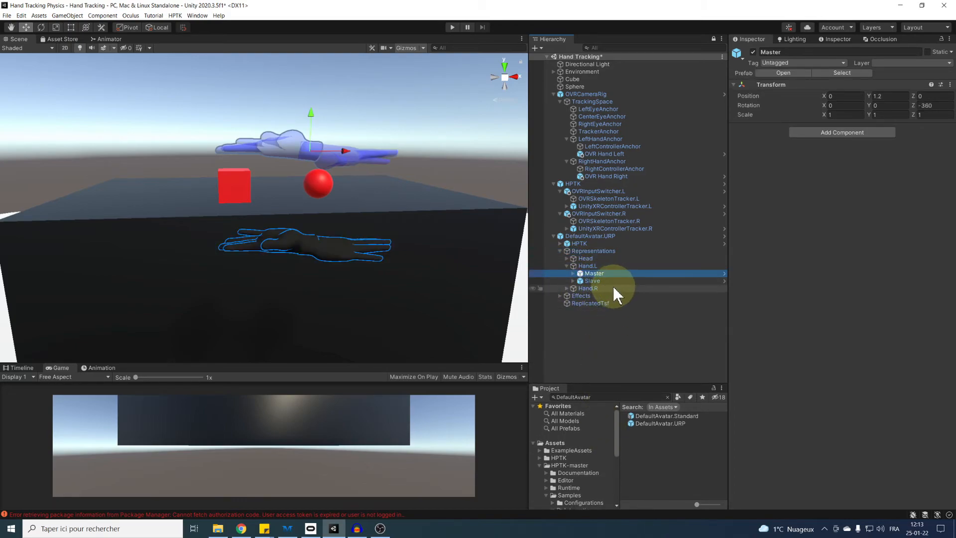
# Expand the Master and Slave objects of Hand.L and inspect the l_wrist component settings of each
pyautogui.click(602, 280)
pyautogui.click(592, 274)
pyautogui.click(573, 273)
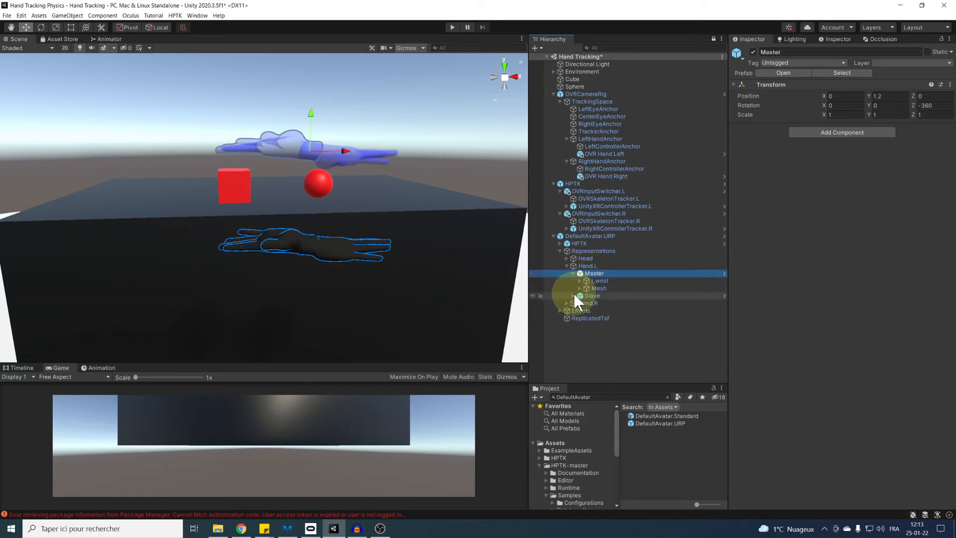
pyautogui.click(573, 296)
pyautogui.click(599, 281)
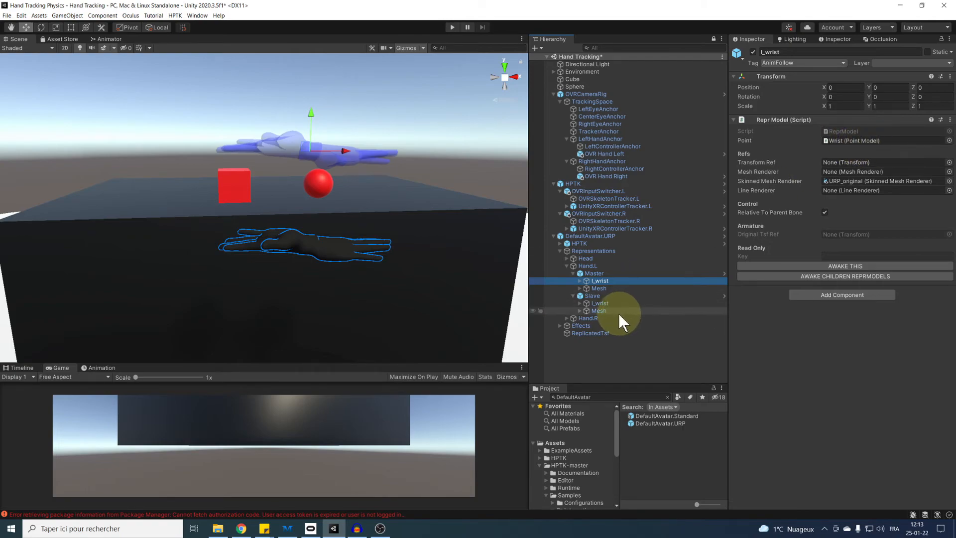
pyautogui.click(600, 303)
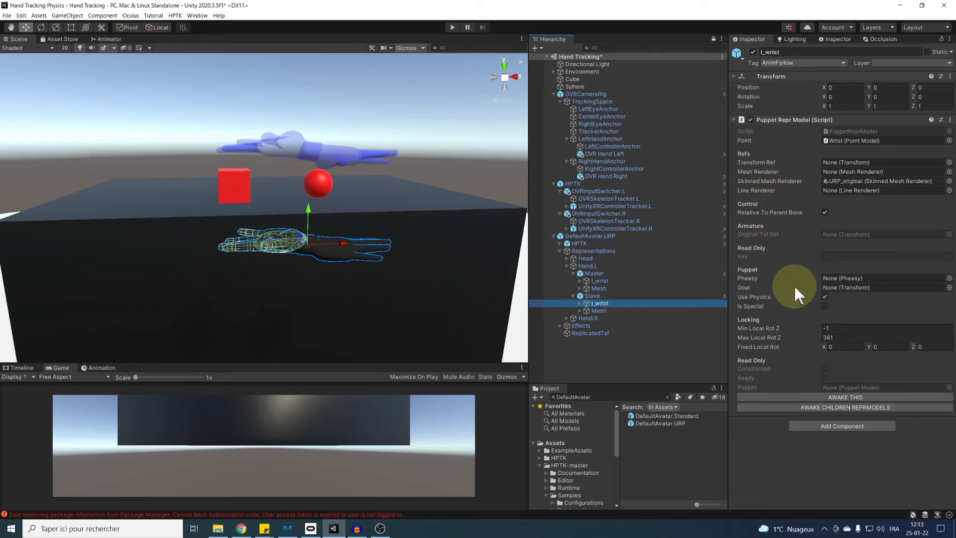
# Switch repeatedly between the Master and Slave l_wrist objects to compare the left hand's two representations
pyautogui.click(597, 278)
pyautogui.hotkey('ctrl', 'z')
pyautogui.hotkey('ctrl', 'y')
pyautogui.hotkey('ctrl', 'z')
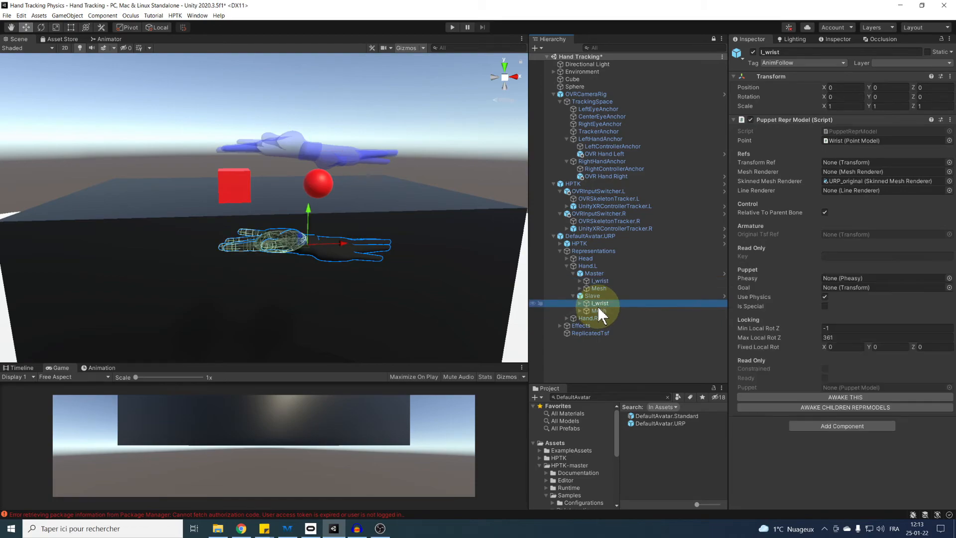
pyautogui.hotkey('ctrl', 'y')
pyautogui.hotkey('ctrl', 'z')
pyautogui.hotkey('ctrl', 'y')
pyautogui.hotkey('ctrl', 'z')
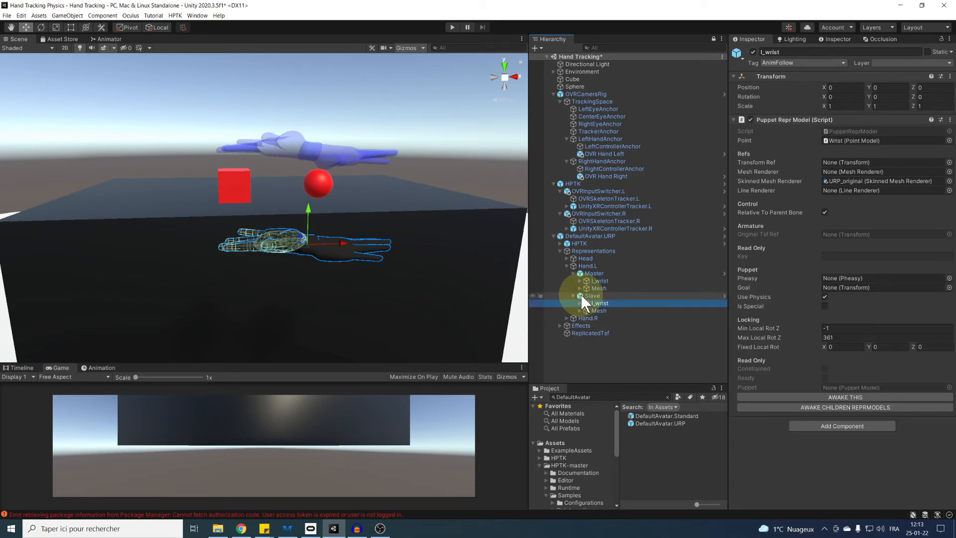
pyautogui.hotkey('ctrl', 'y')
pyautogui.hotkey('ctrl', 'z')
pyautogui.hotkey('ctrl', 'y')
pyautogui.hotkey('ctrl', 'z')
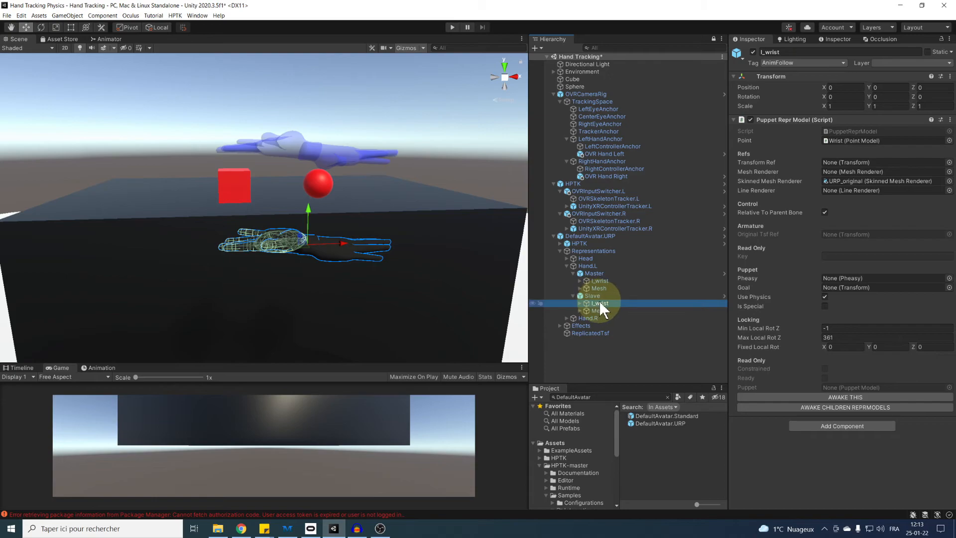
# Collapse DefaultAvatar.URP, HPTK and OVRCameraRig in the hierarchy, clear the selection and run the scene in Play mode
pyautogui.click(553, 236)
pyautogui.click(554, 184)
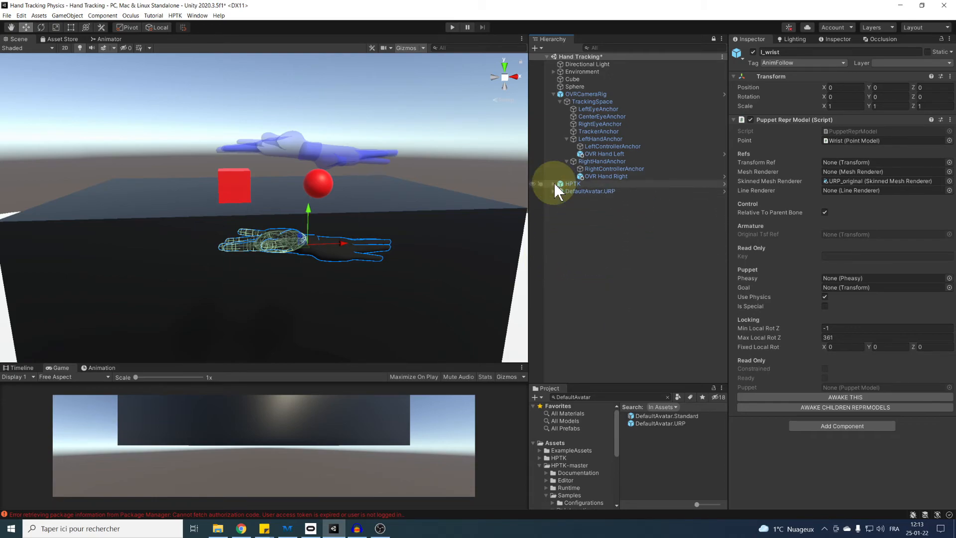
pyautogui.click(571, 282)
pyautogui.click(554, 94)
pyautogui.scroll(3, 342, 187)
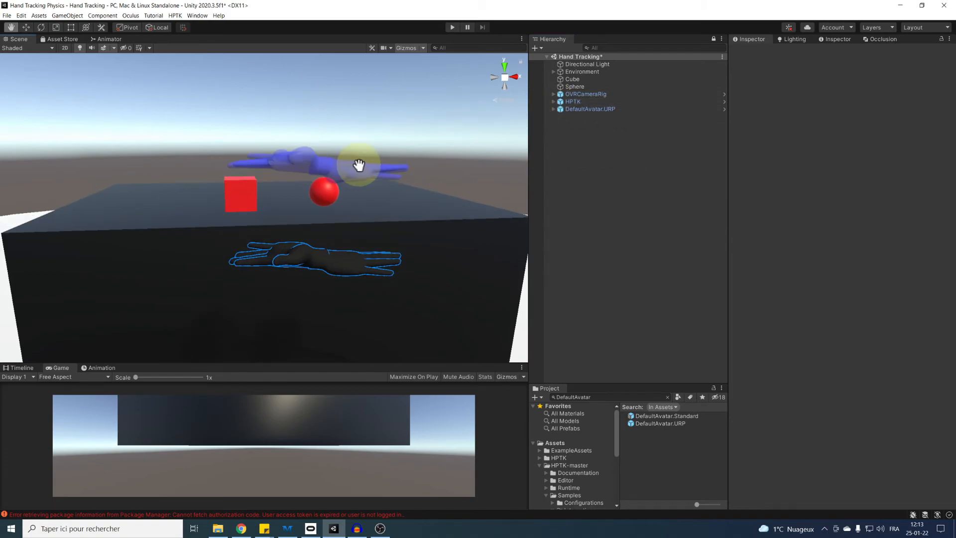
pyautogui.hotkey('ctrl', 'p')
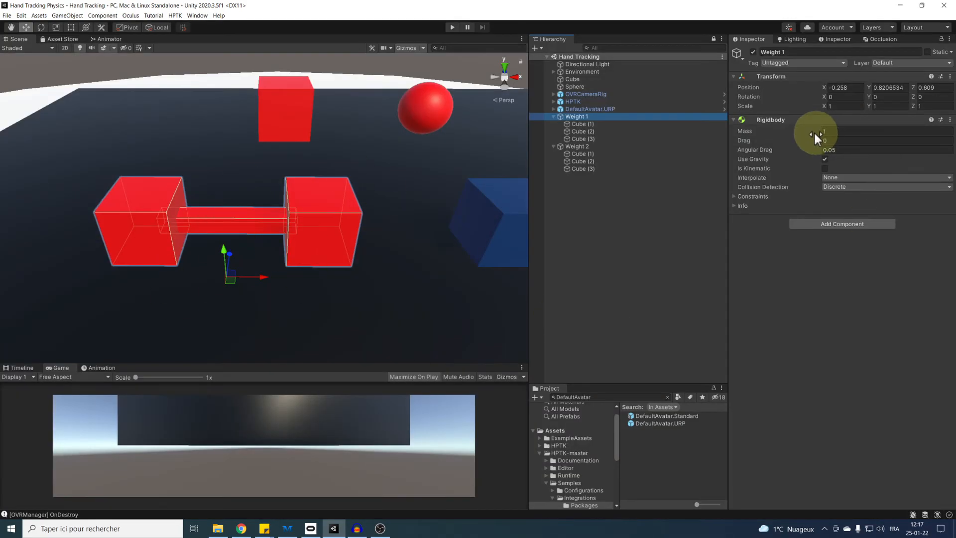
# Examine the Rigidbody mass of Weight 2, the blue dumbbell
pyautogui.moveTo(483, 185); pyautogui.dragTo(287, 184, button='middle')
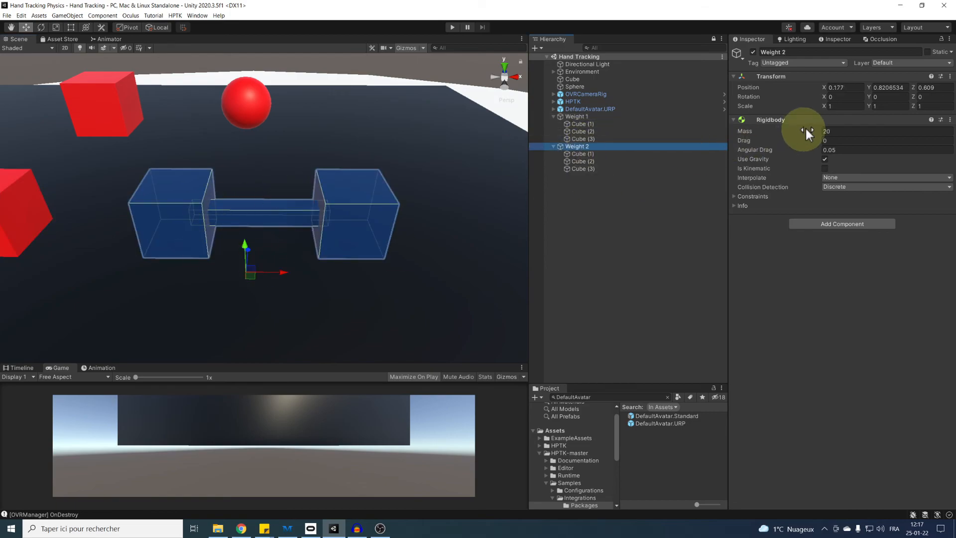